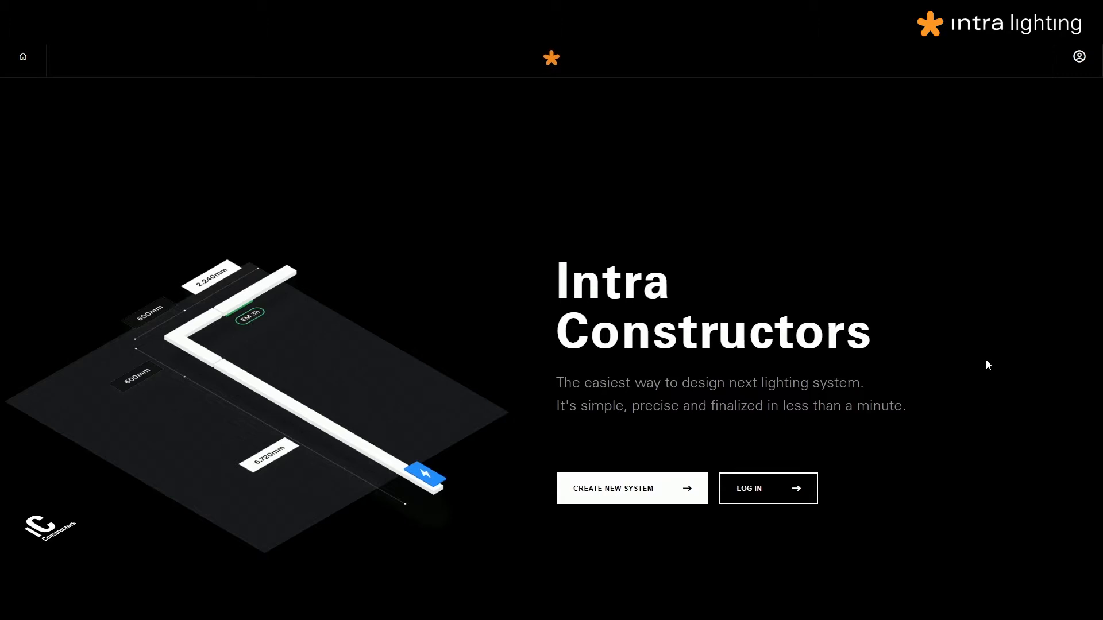
Step: Create a new lighting system with the Suspended (S) mounting type
left_click(619, 496)
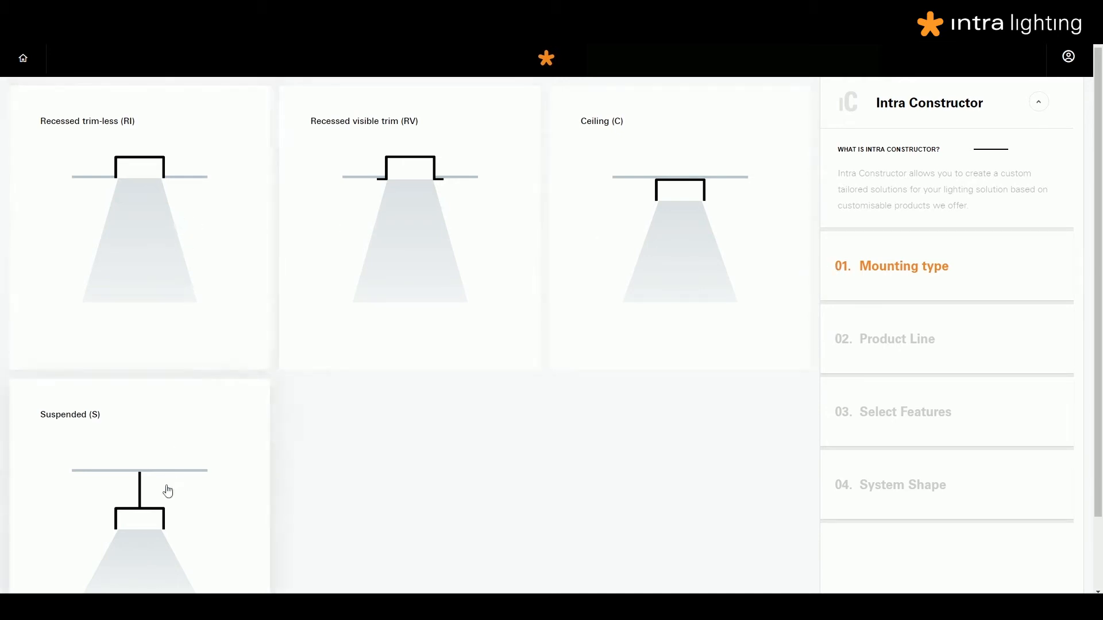
left_click(160, 507)
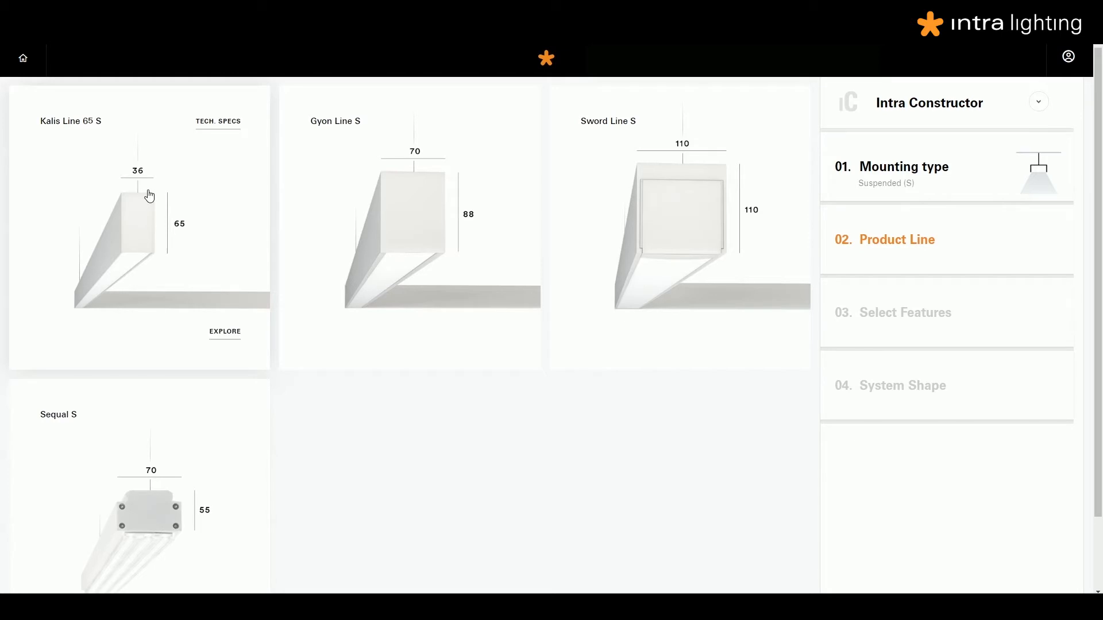
Step: Check the technical specifications of Kalis Line 65 S and choose Gyon Line S as the product line
left_click(213, 123)
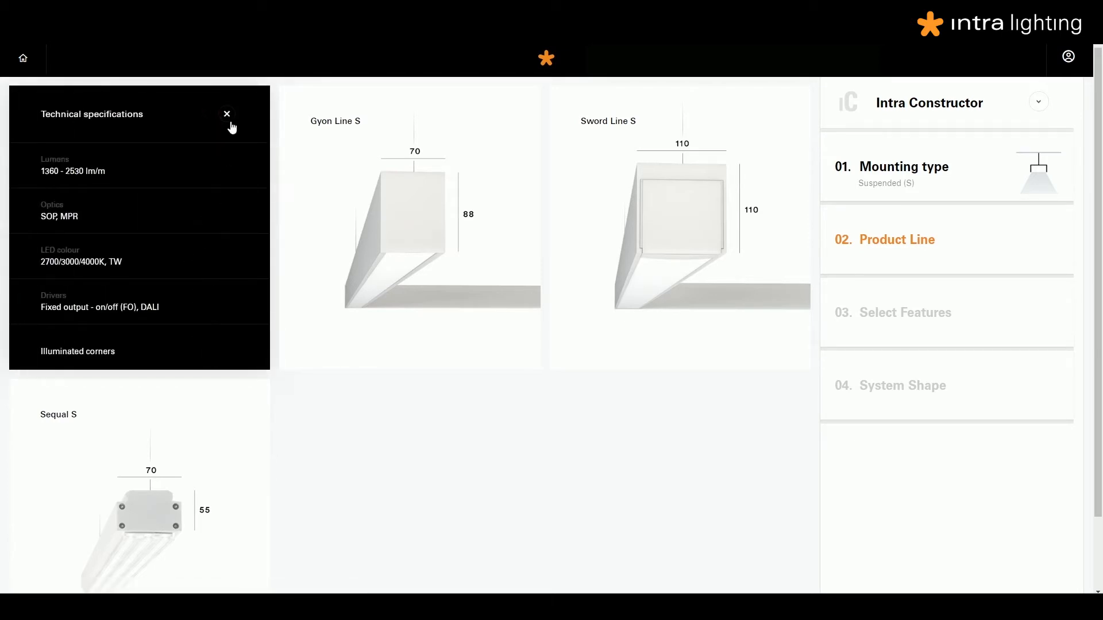
left_click(227, 114)
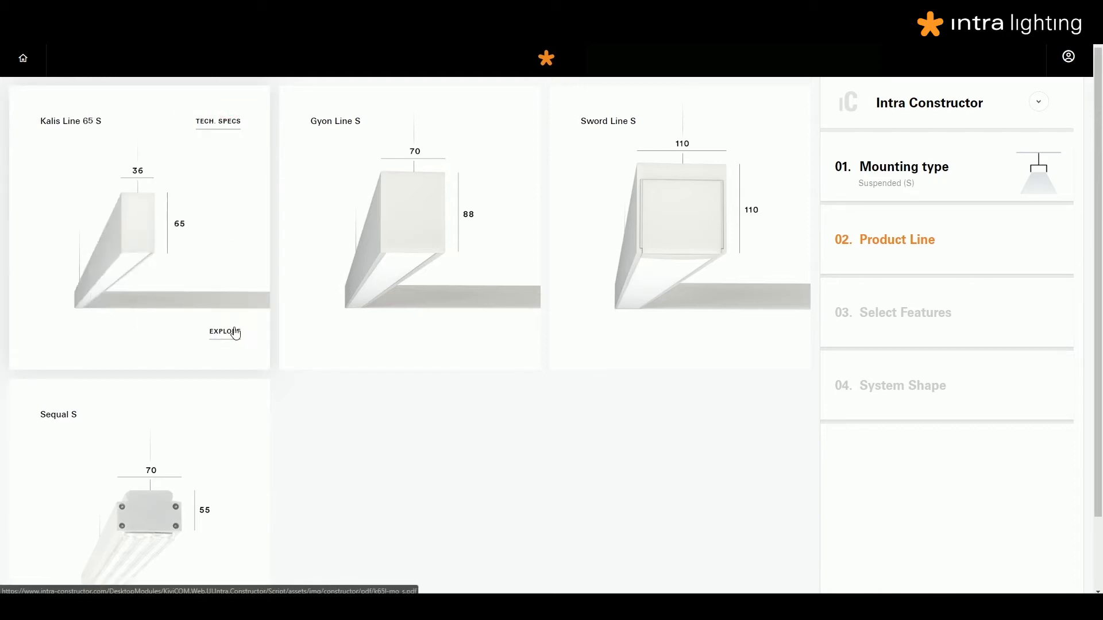
left_click(407, 171)
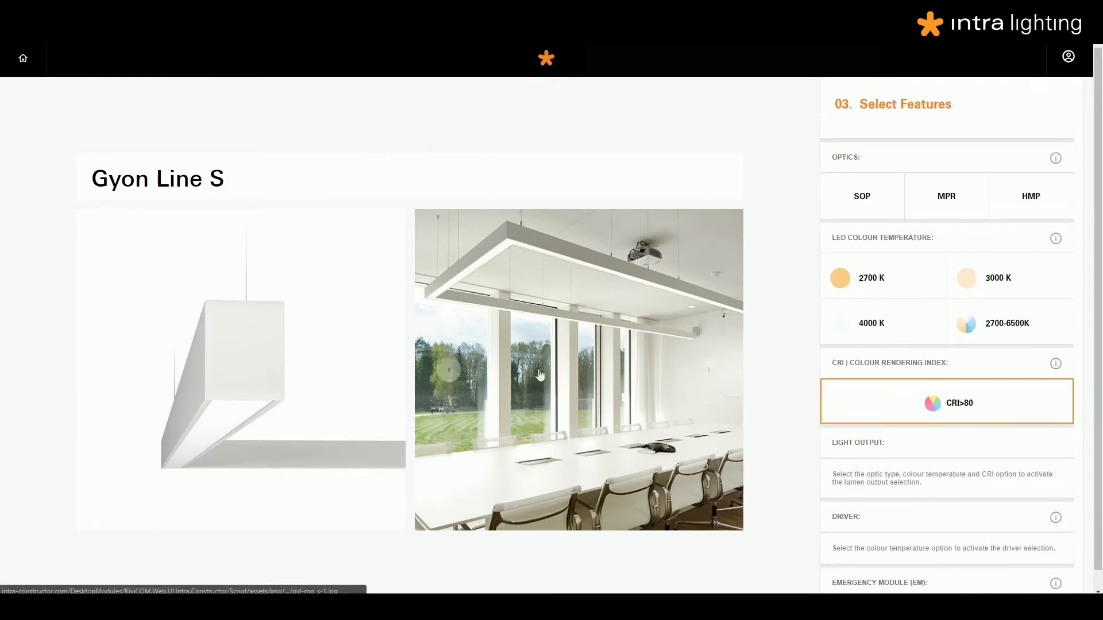
Step: Browse the Gyon Line S project photos and view one enlarged
left_click(708, 372)
left_click(708, 372)
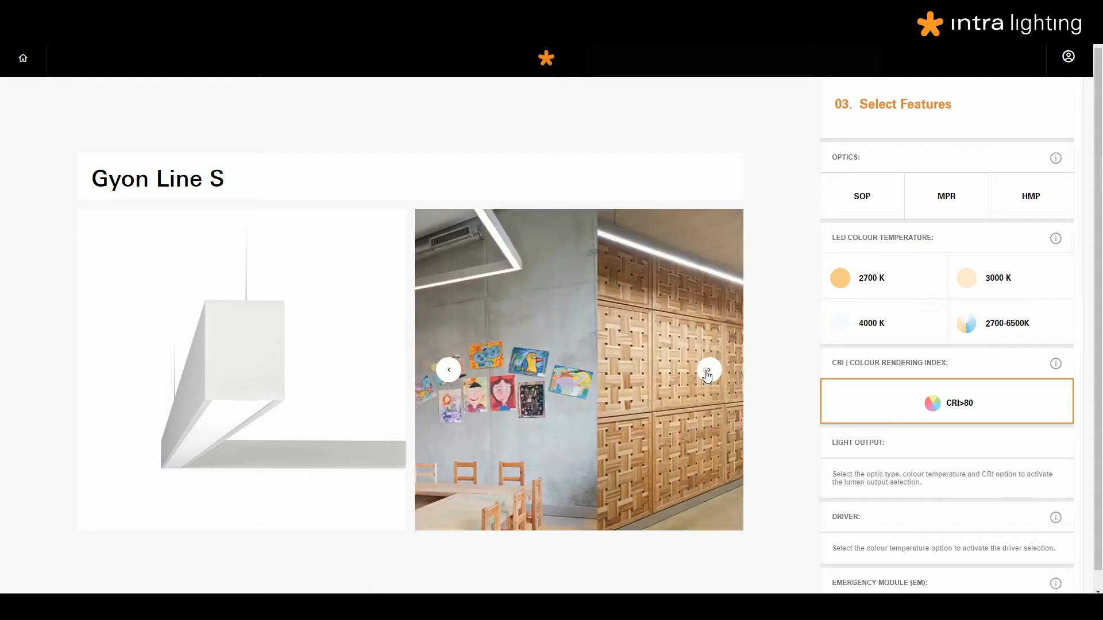
left_click(603, 357)
left_click(603, 356)
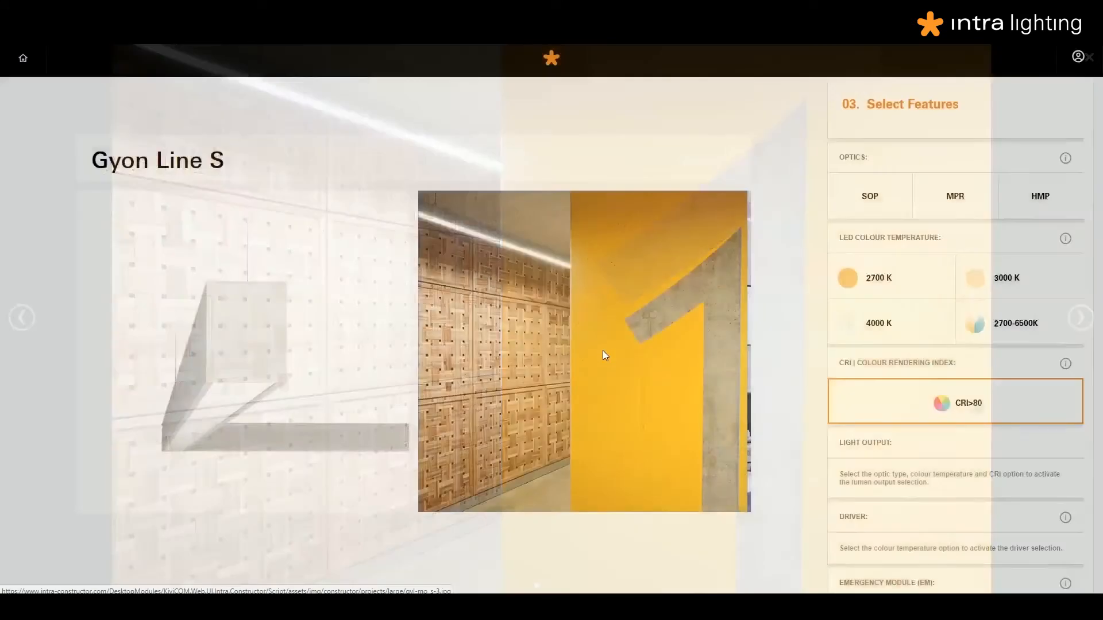
scroll(682, 375, "up", 1)
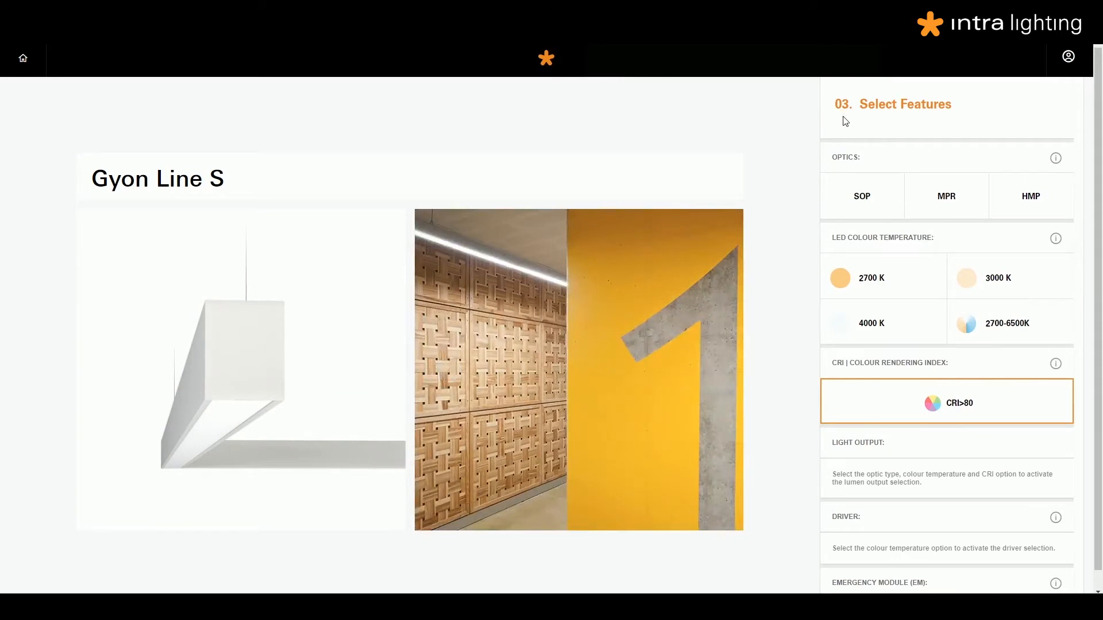
Step: Select SOP optics, a 2700 K LED colour temperature and a light output of 1430 lm/m
left_click(867, 206)
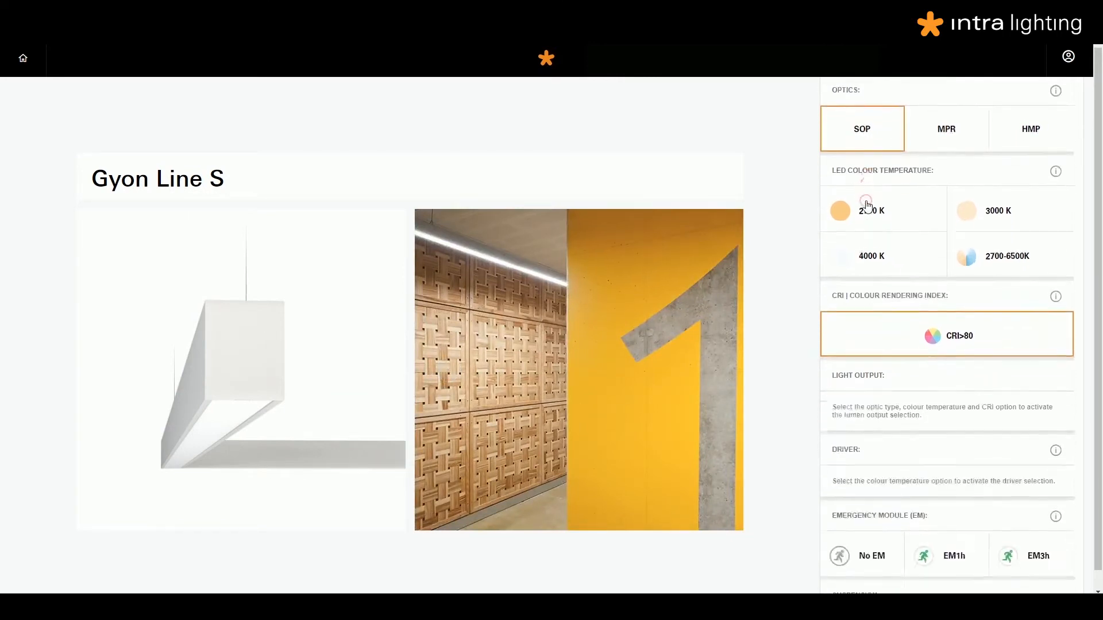
mouse_move(1055, 94)
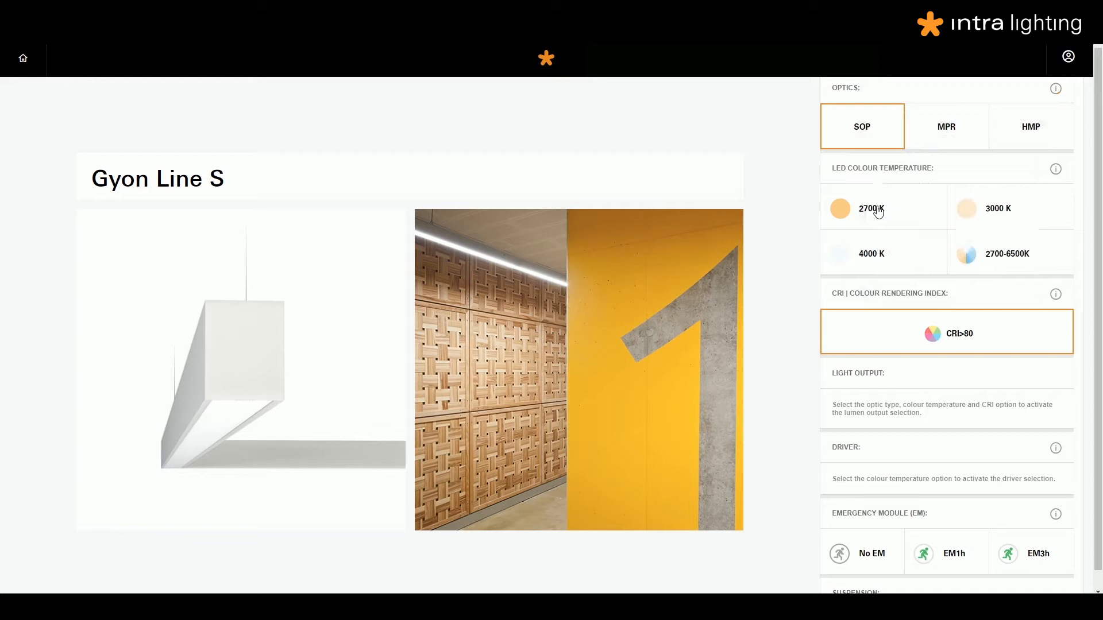
left_click(877, 211)
left_click(886, 174)
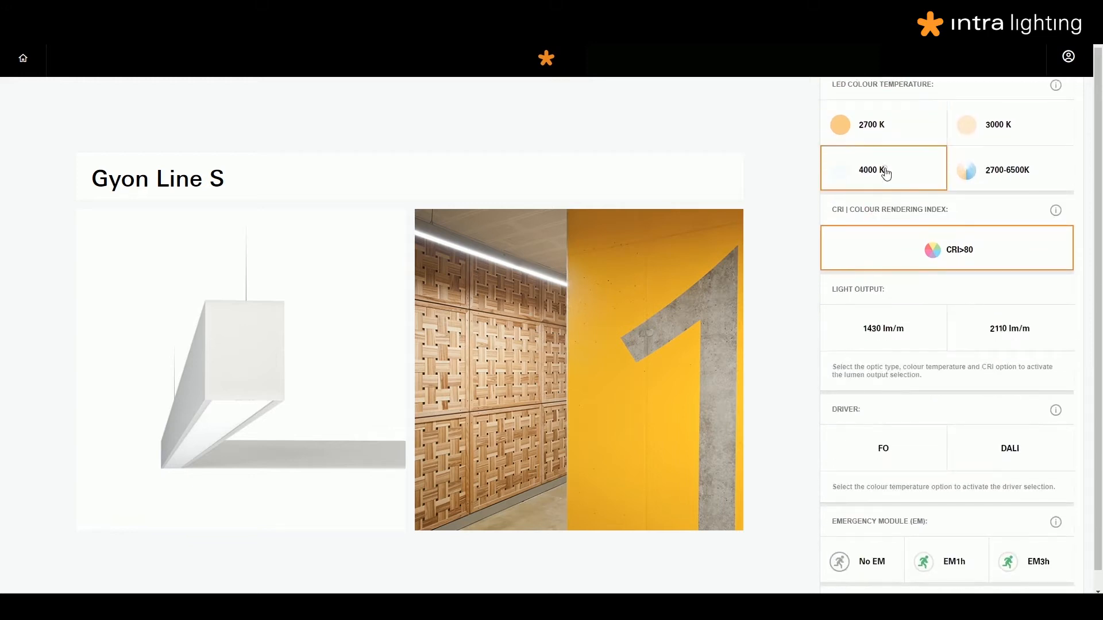
left_click(888, 129)
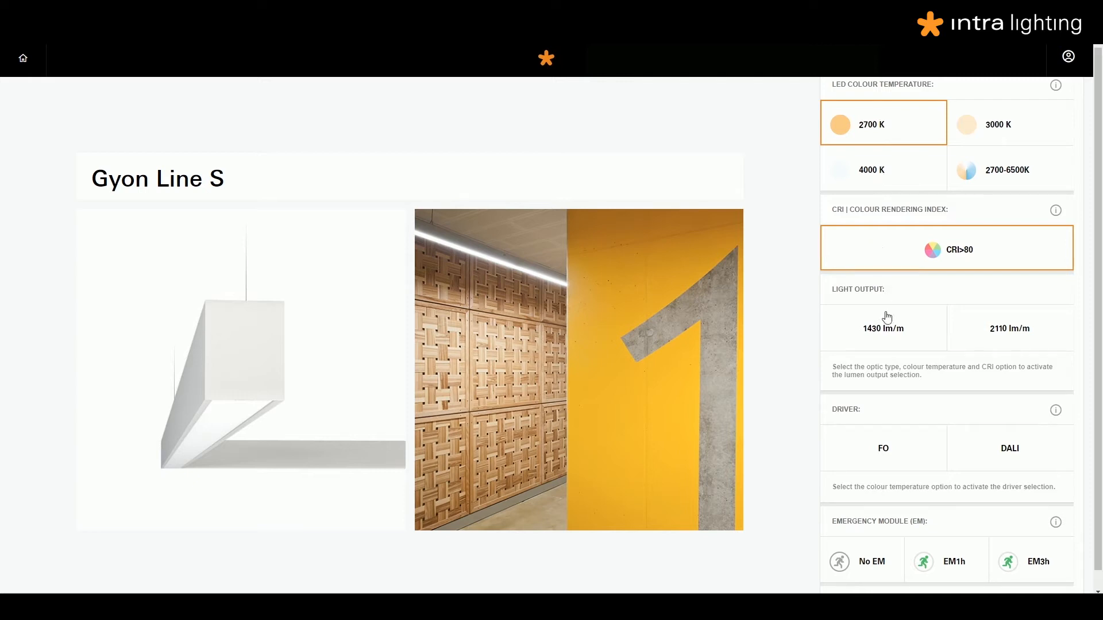
left_click(883, 329)
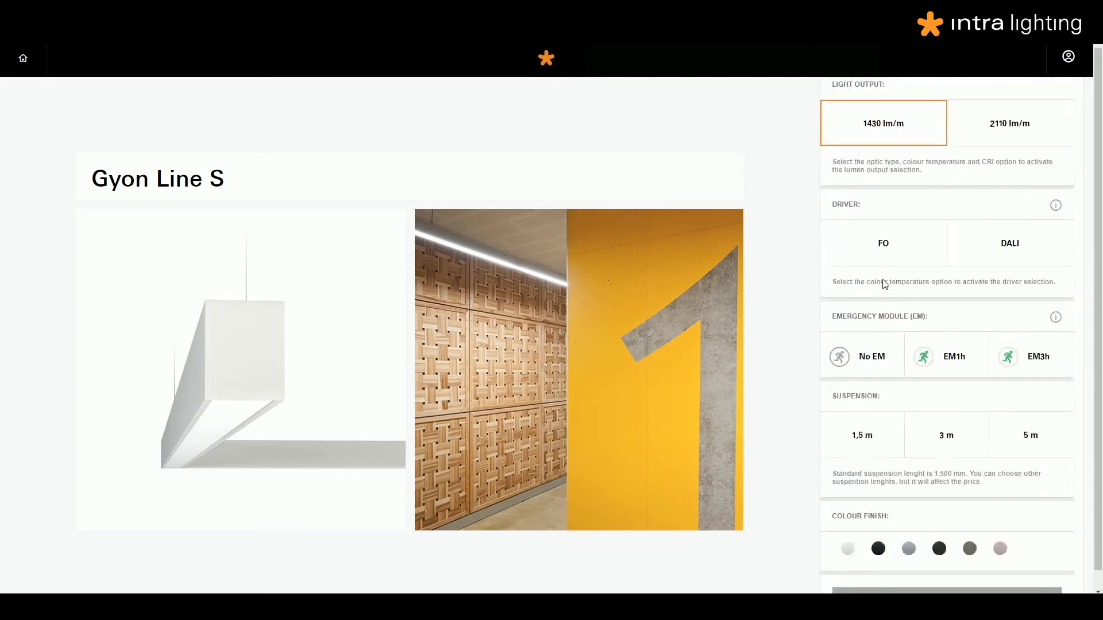
Step: Select the FO driver, the EM1h emergency module and a 1,5 m suspension
left_click(889, 253)
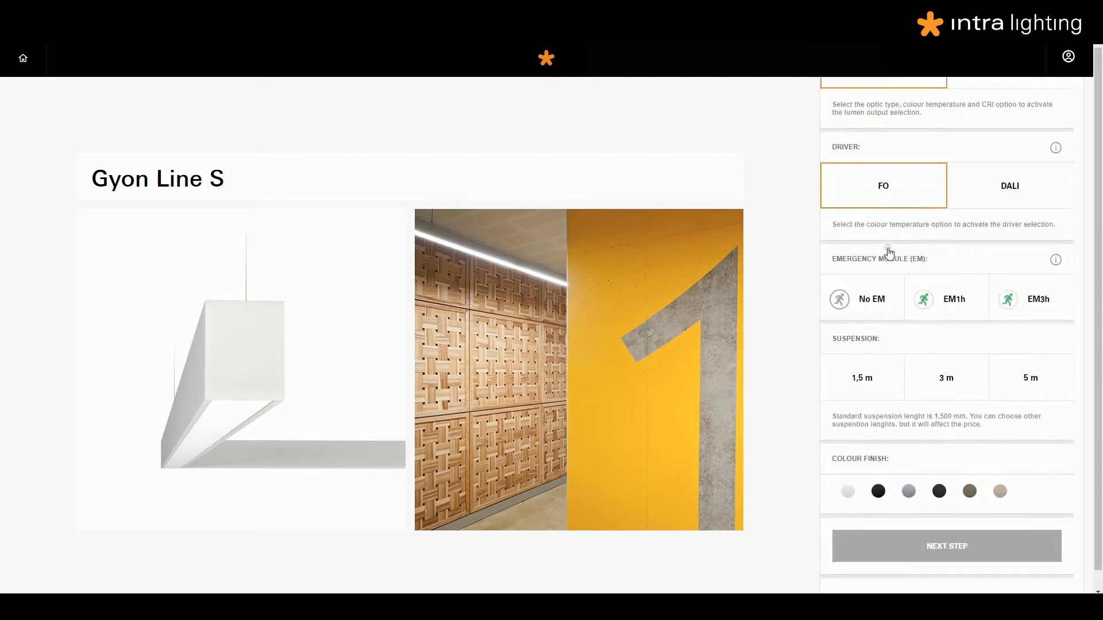
left_click(948, 253)
left_click(862, 328)
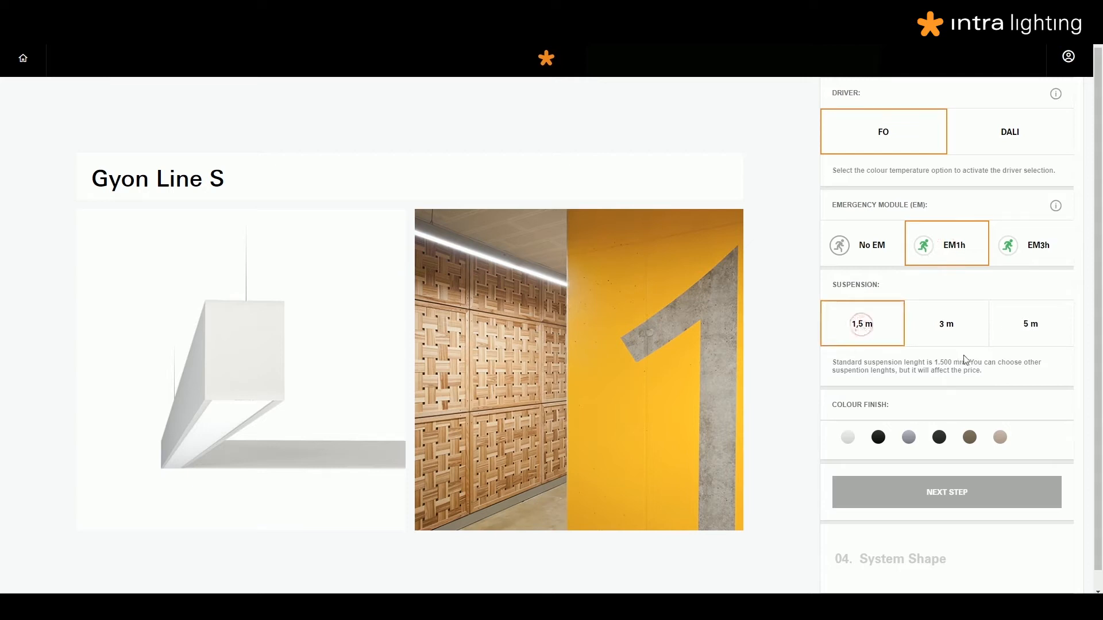
left_click_drag(970, 363, 997, 380)
left_click(996, 380)
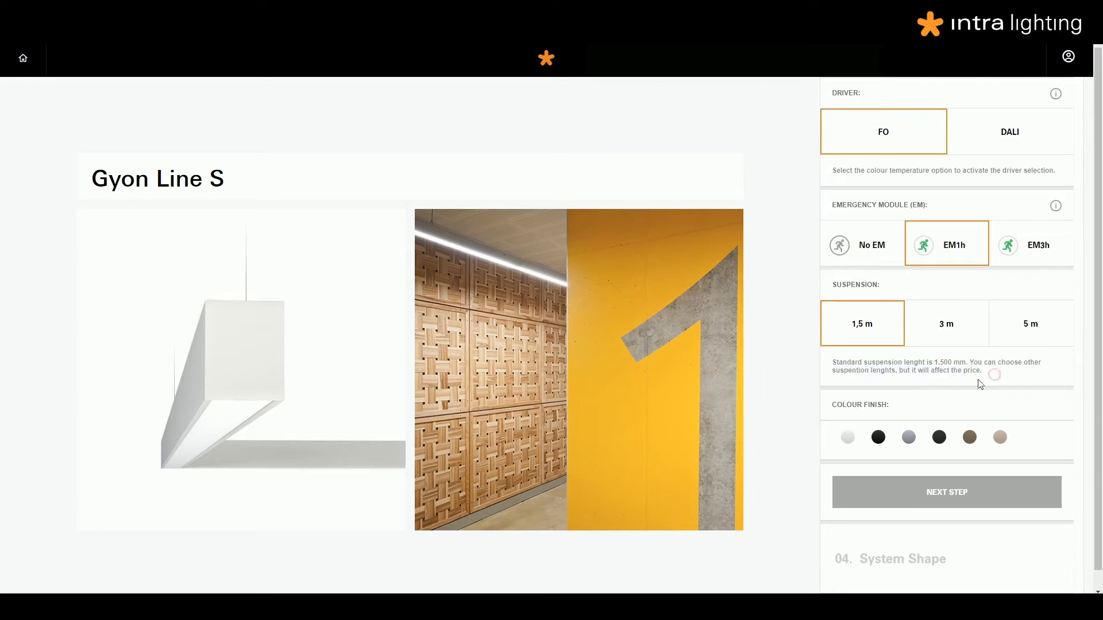
Step: Choose the Black (BK) colour finish and continue with an L-shaped system
left_click(882, 439)
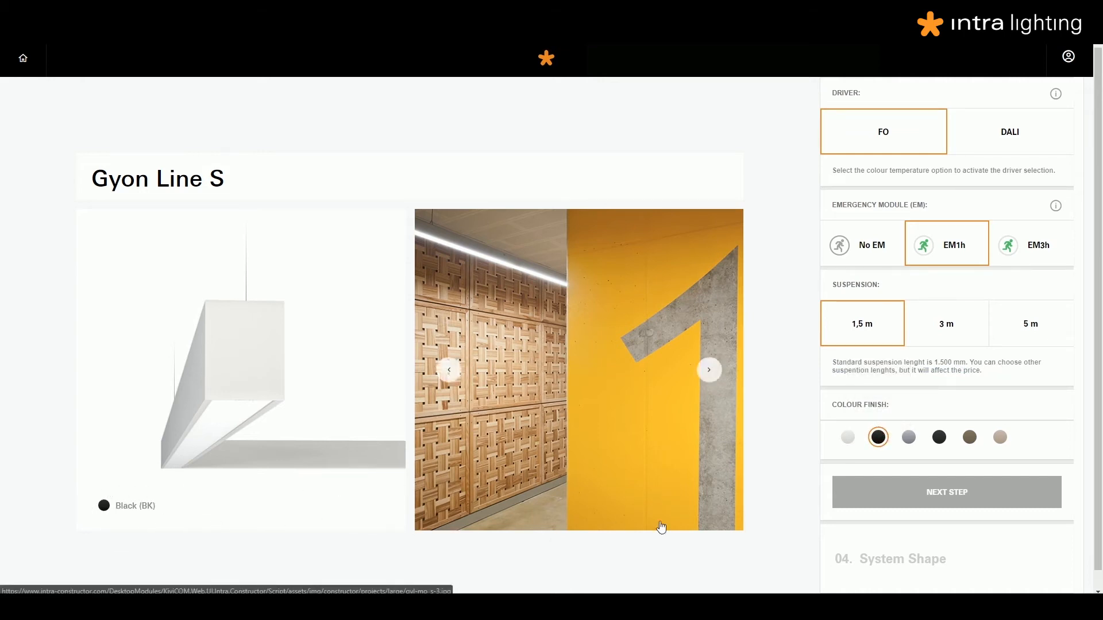
left_click(913, 494)
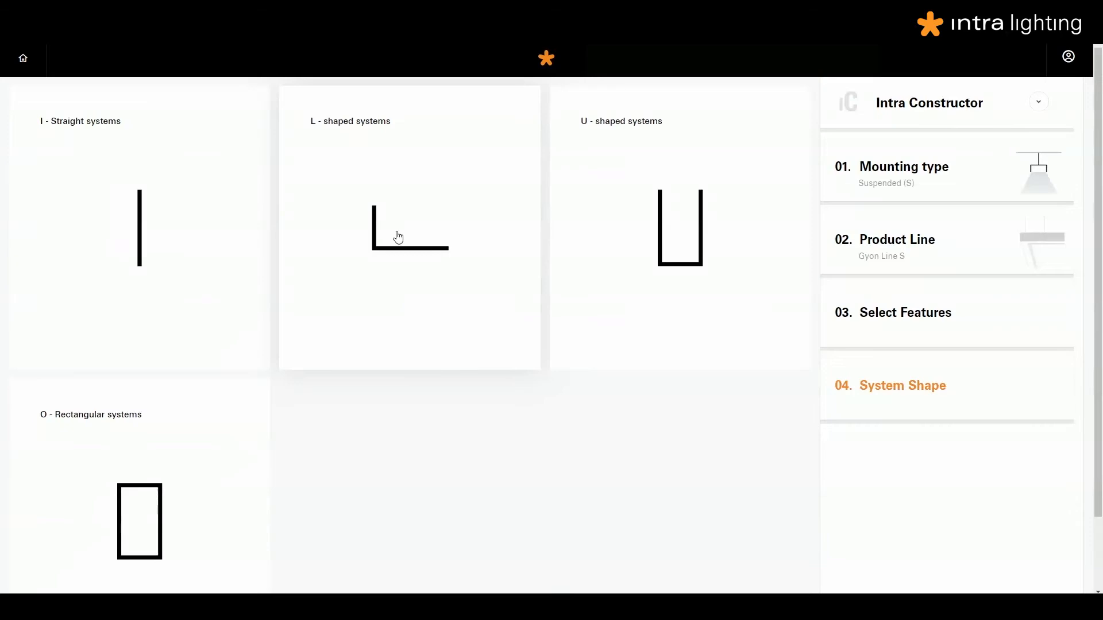
left_click(399, 236)
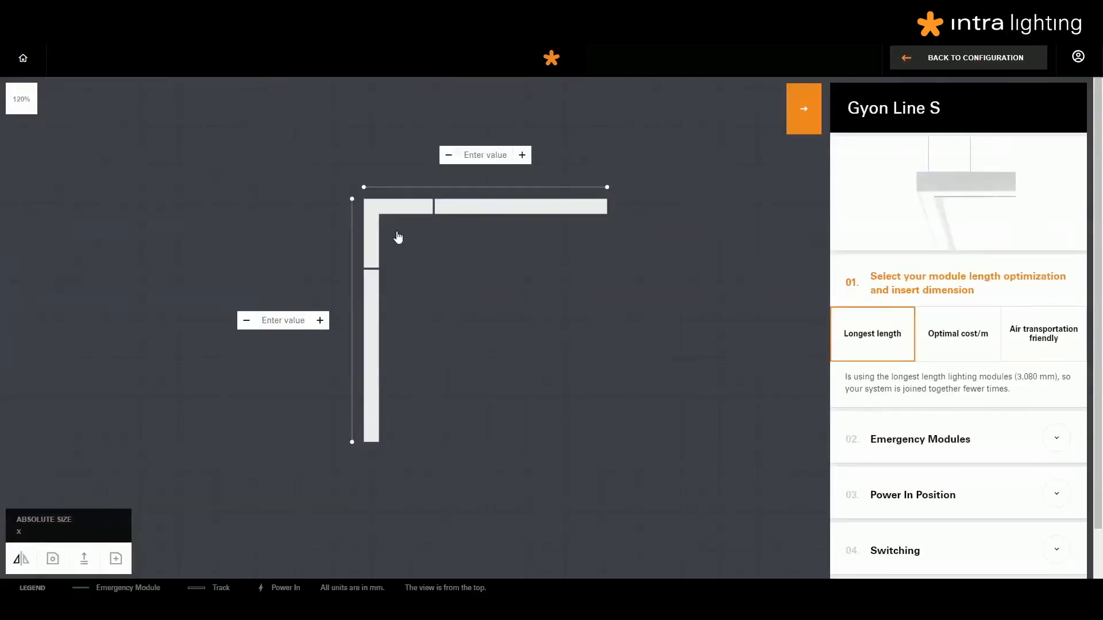
Step: Dimension the L-shape with a 2494 mm horizontal arm and a 4923 mm vertical arm, entering 5000 for the vertical one
type("25")
type("5000")
key("Return")
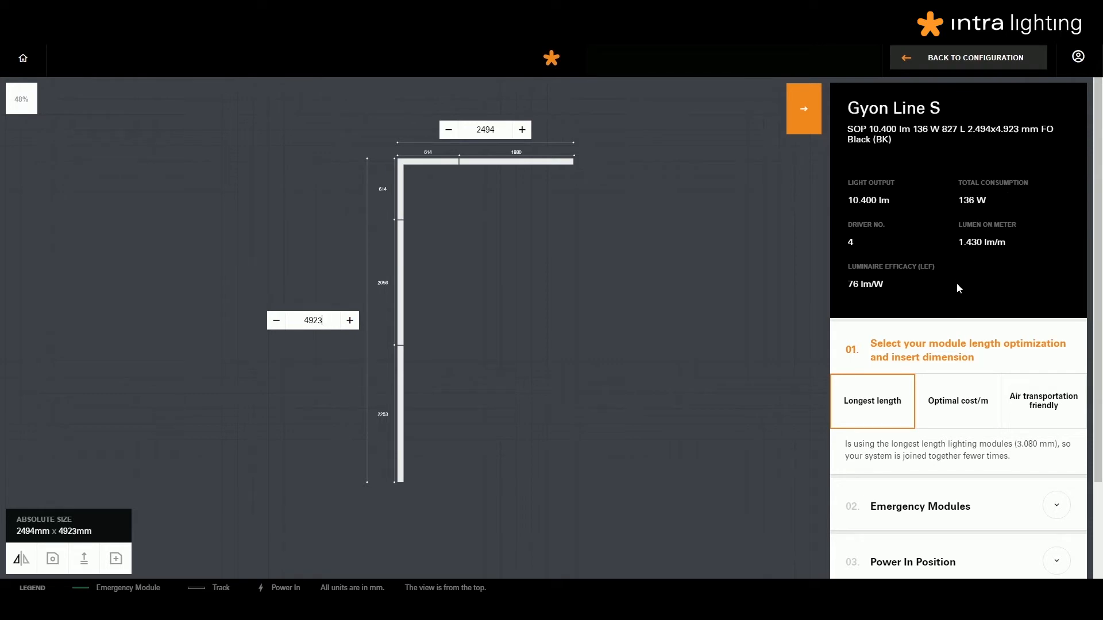
Step: Try a 2587 mm horizontal arm and the Optimal cost/m and Air transportation friendly optimizations, returning to 2494 mm and Longest length
left_click(523, 130)
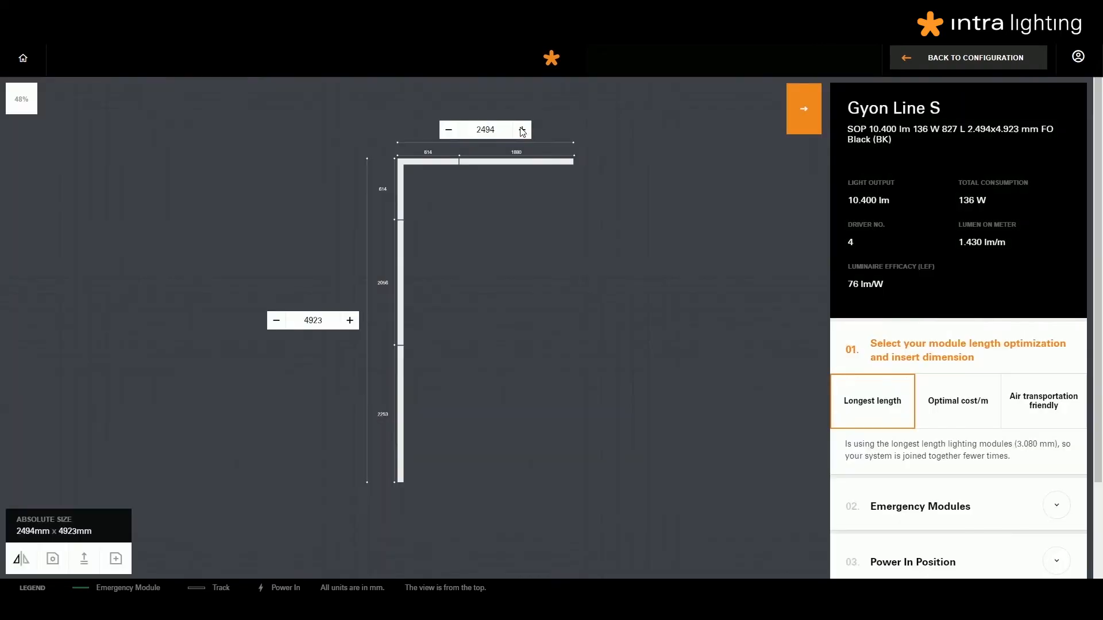
left_click(522, 129)
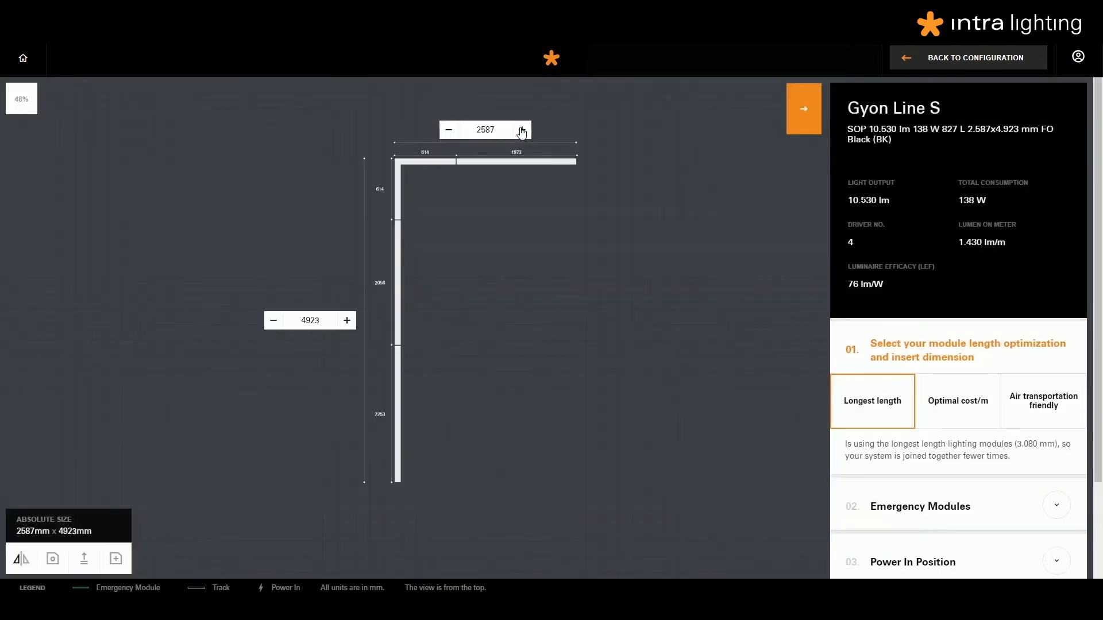
left_click(948, 402)
left_click(449, 131)
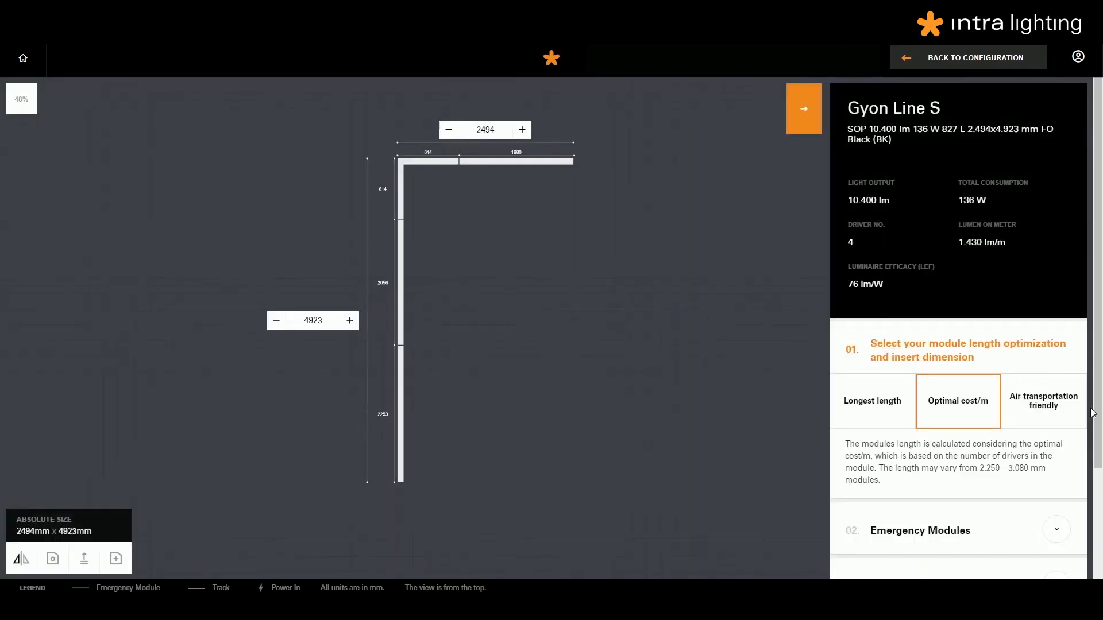
left_click(1052, 412)
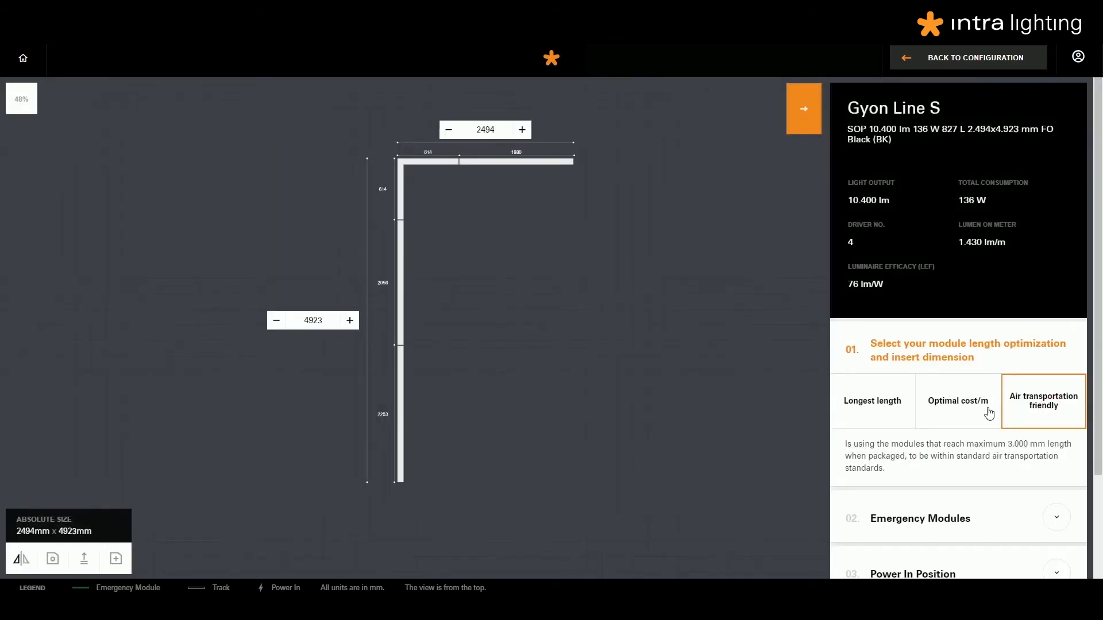
left_click(870, 405)
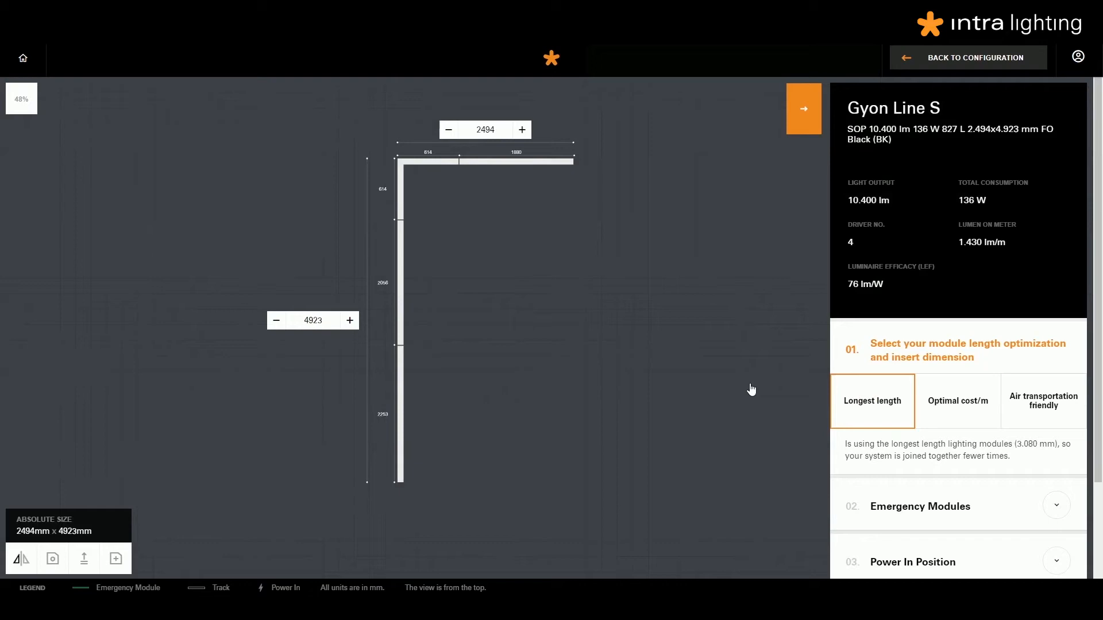
Step: Try flipping the L-shaped system and flip it back to its original orientation
left_click(23, 108)
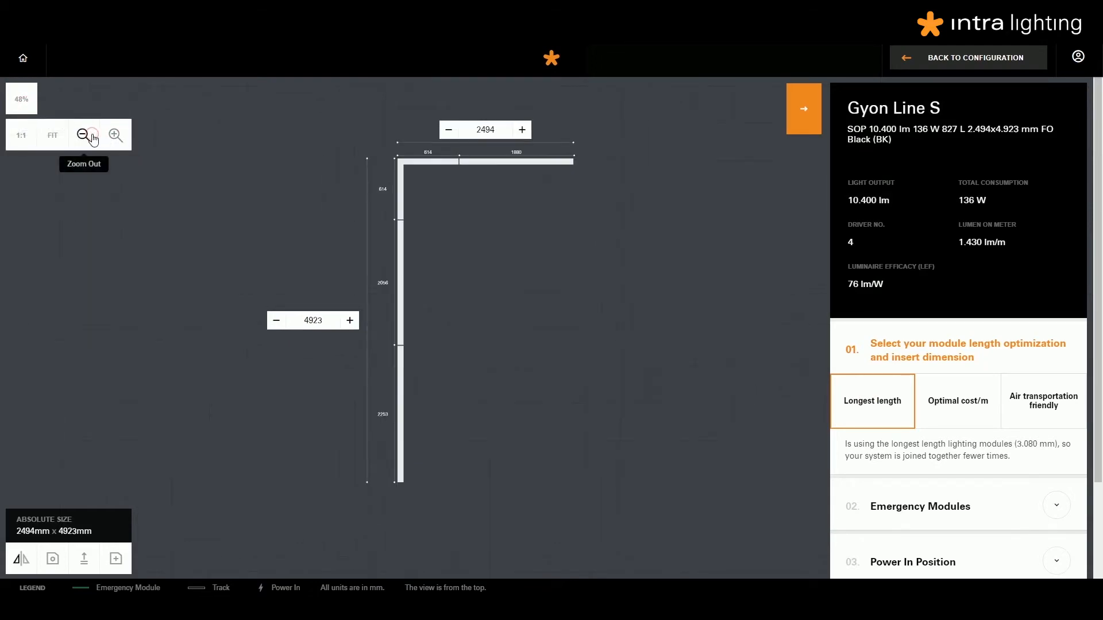
left_click_drag(229, 244, 362, 244)
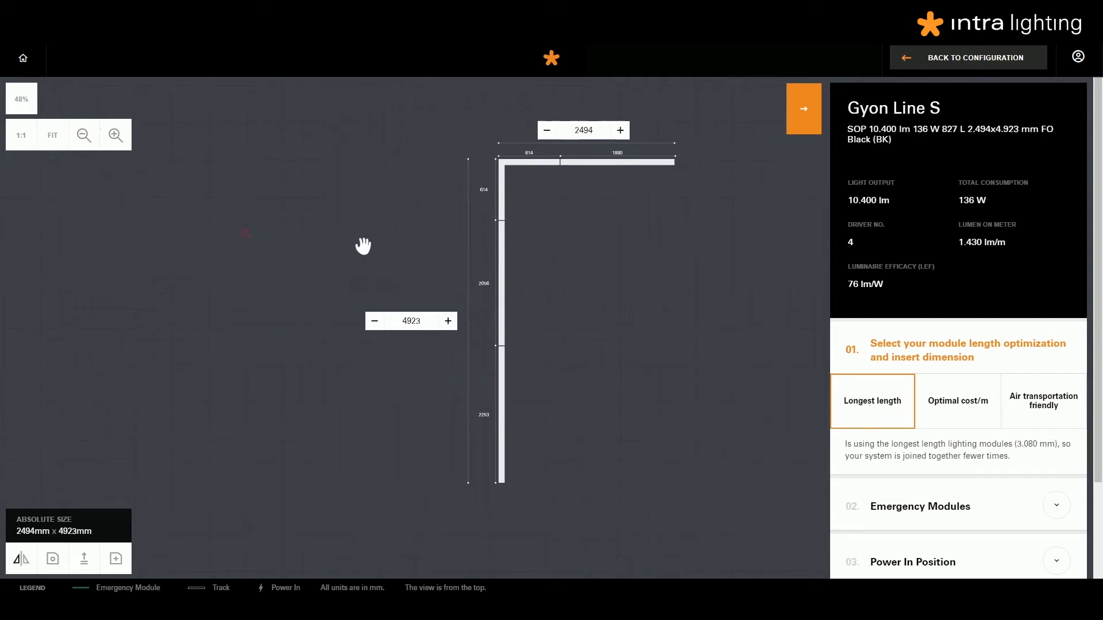
left_click(54, 138)
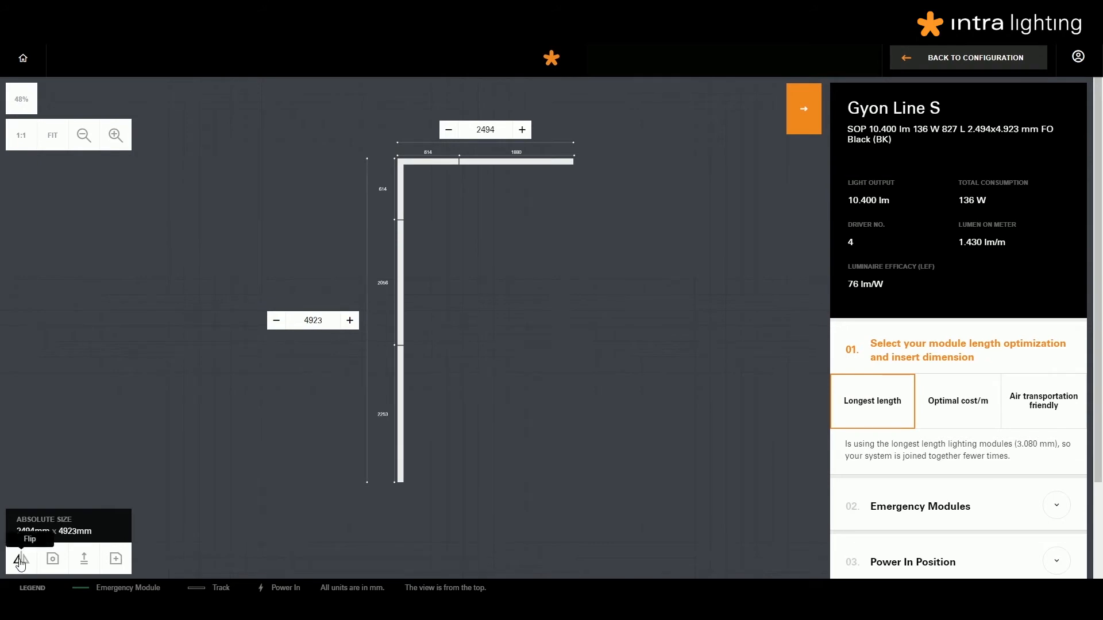
left_click(21, 560)
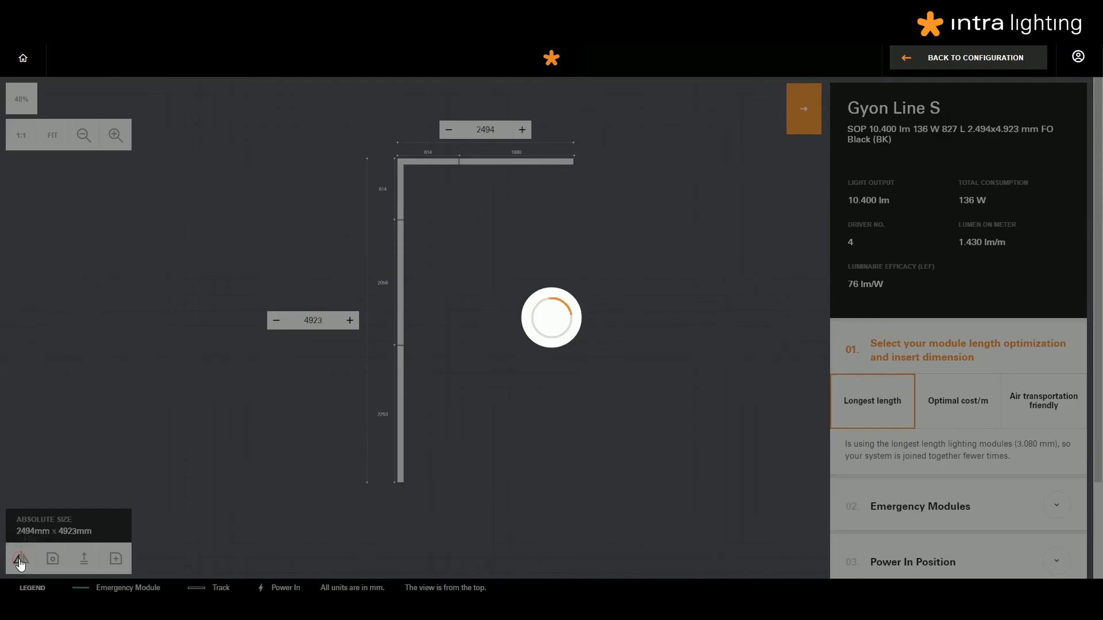
left_click(20, 560)
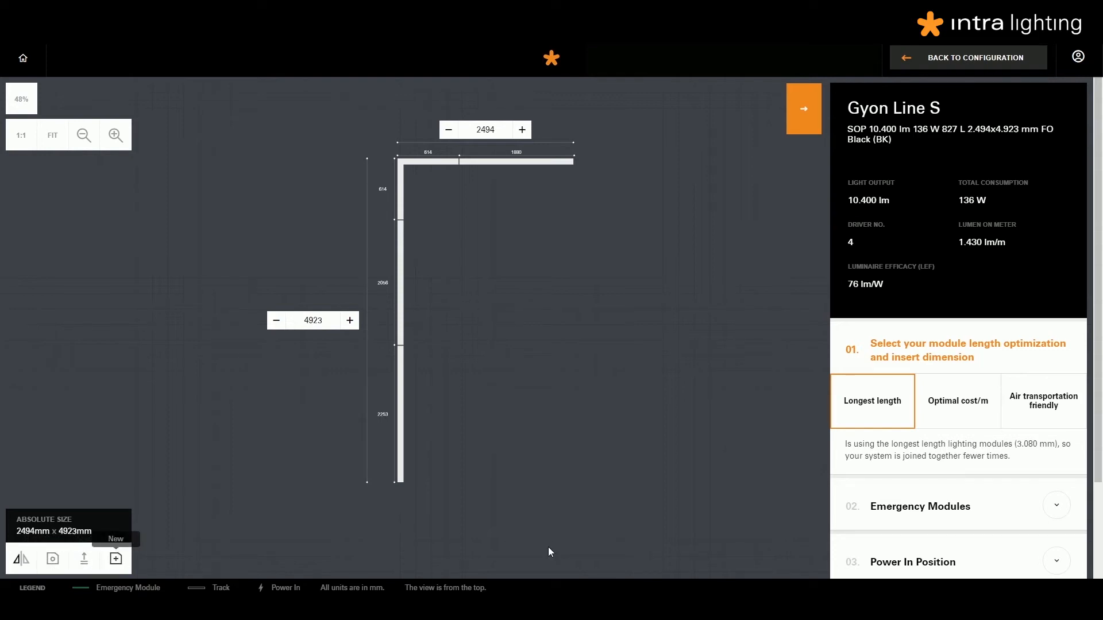
Step: Place one DT_EM1 emergency module at the lower end of the vertical arm
scroll(916, 482, "down", 2)
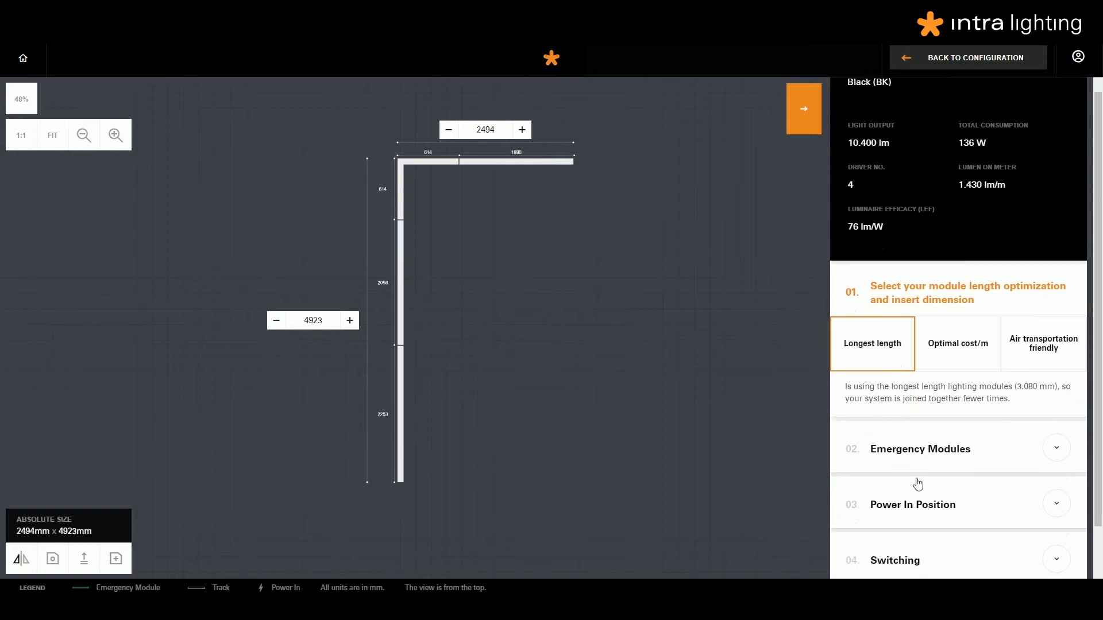
left_click(916, 374)
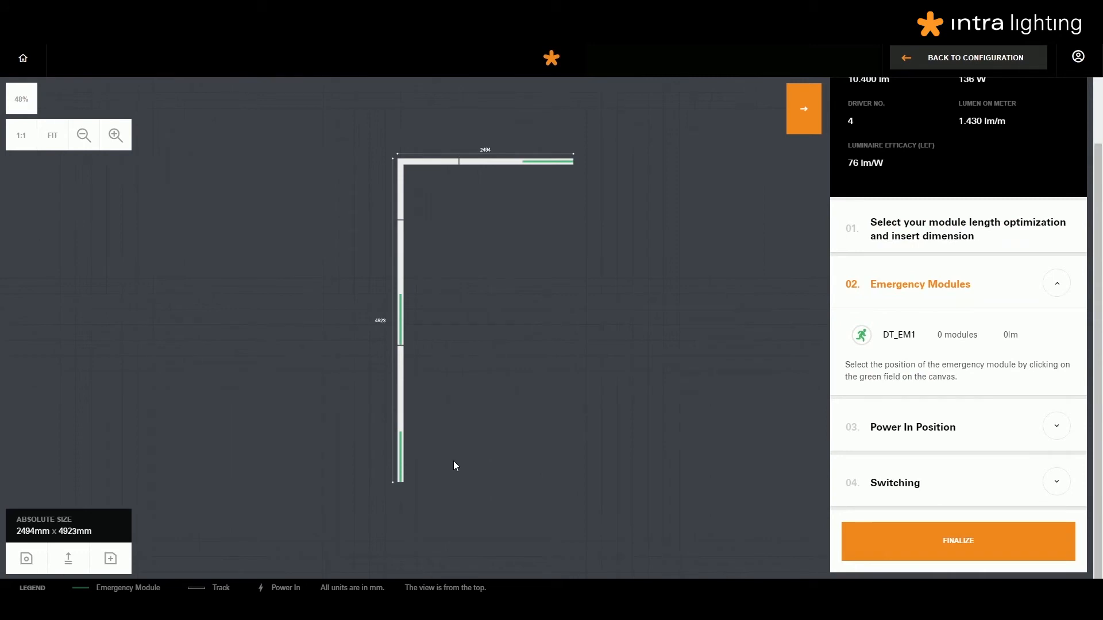
left_click(401, 480)
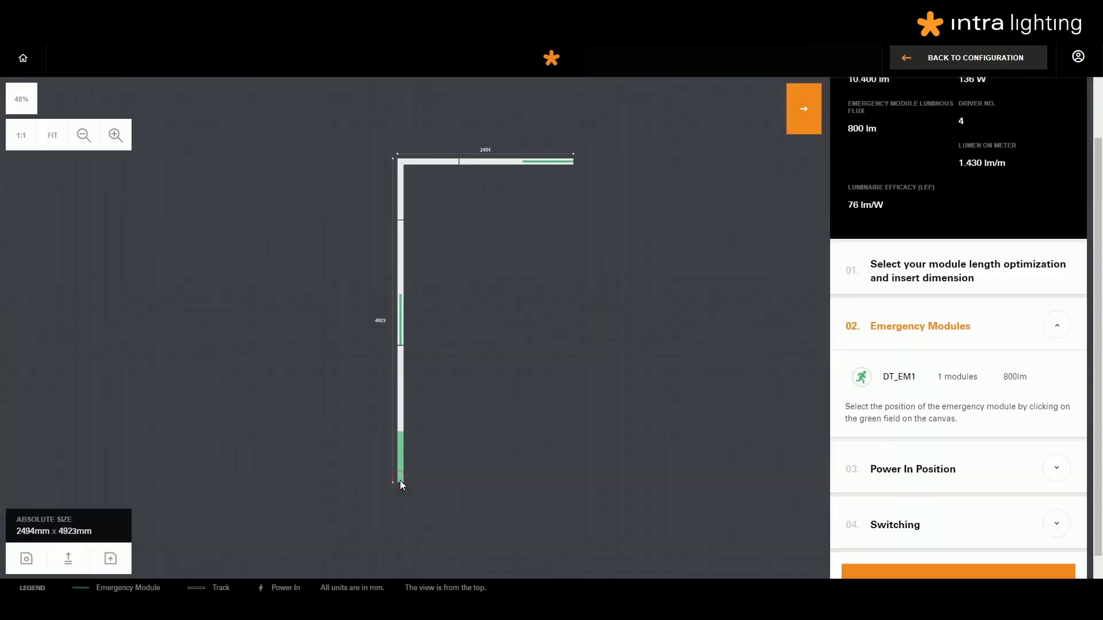
left_click_drag(938, 377, 1036, 381)
Step: Open the Power In Position settings of the system
left_click(905, 452)
scroll(910, 406, "down", 1)
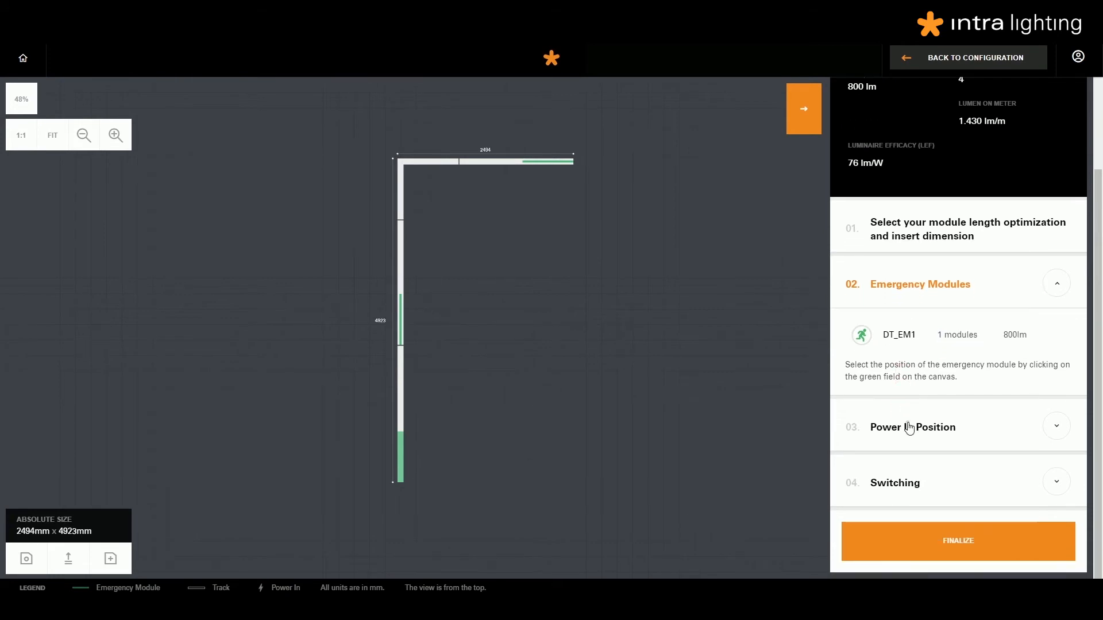
left_click(911, 427)
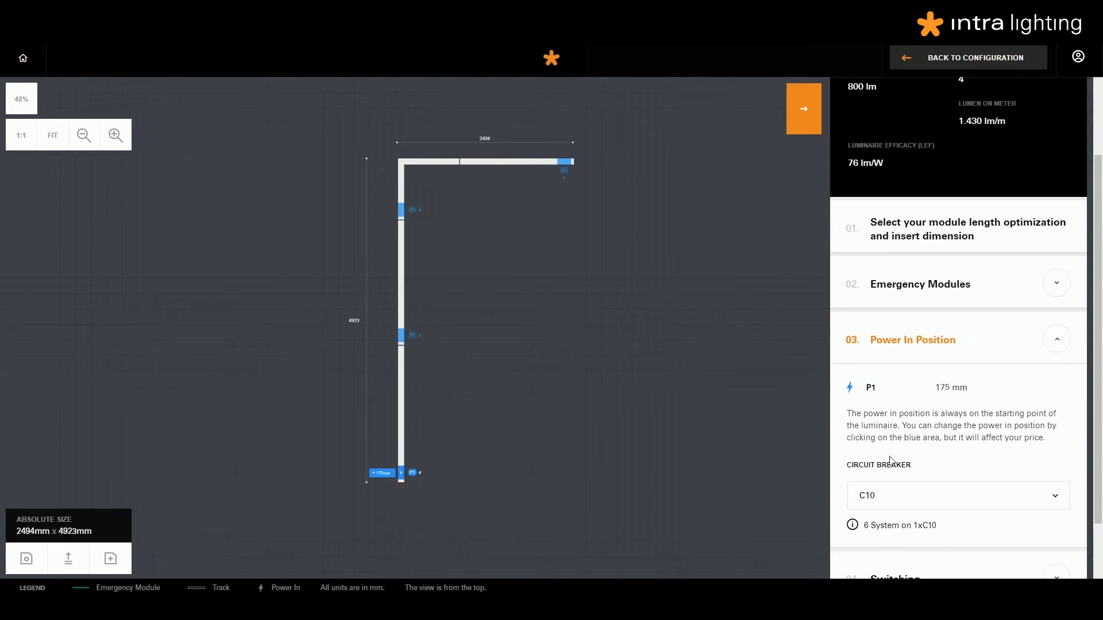
Step: Review the power-in position note and the number of systems allowed on a C10 circuit breaker
left_click_drag(996, 415, 1070, 457)
left_click(970, 464)
scroll(969, 462, "down", 2)
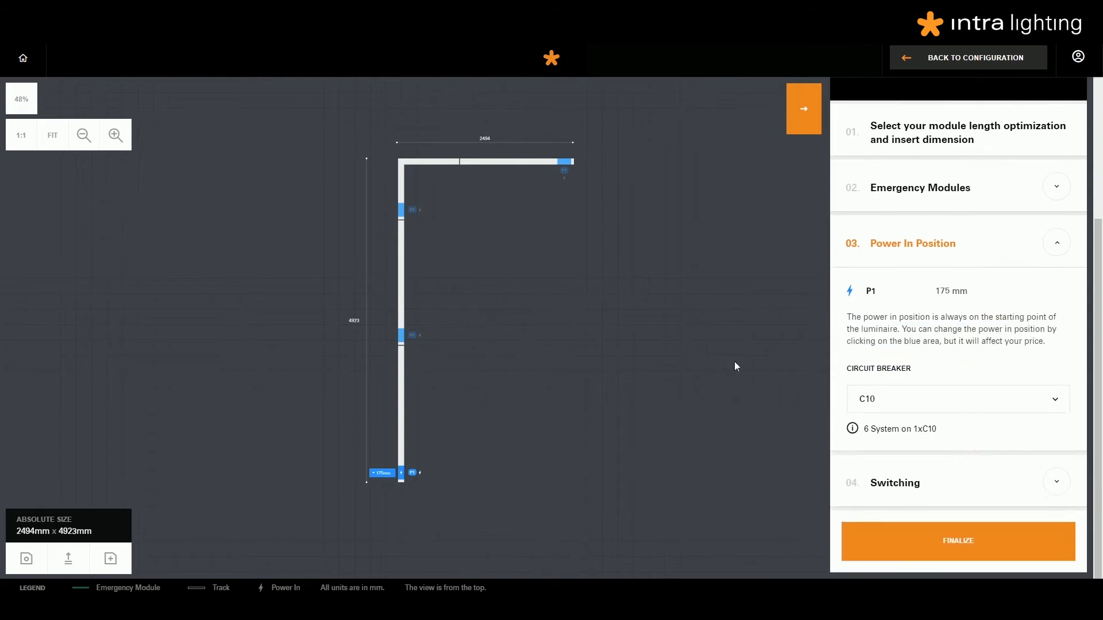
left_click(862, 400)
left_click(865, 402)
left_click_drag(864, 428, 948, 431)
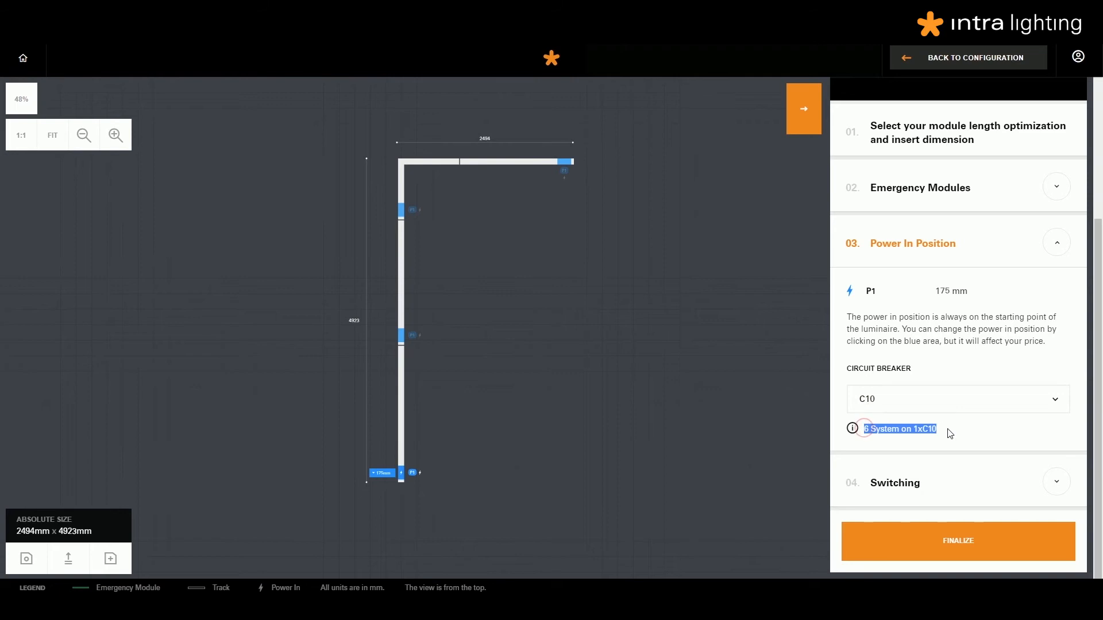
Step: Try the B10 circuit breaker, check its system capacity, and set the circuit breaker to B20
left_click(897, 400)
left_click(887, 430)
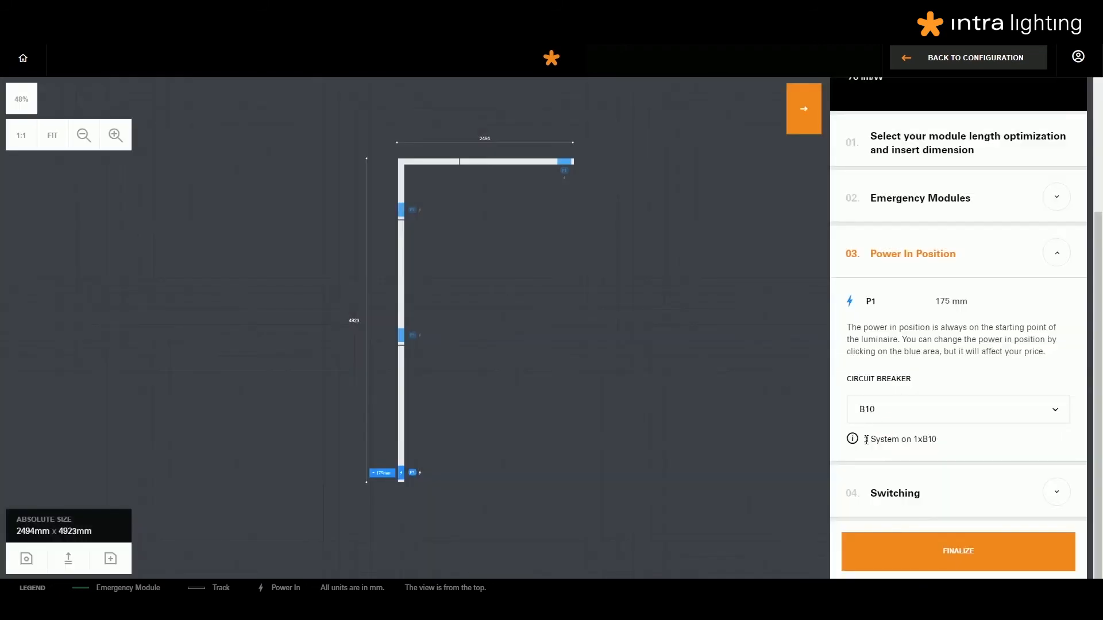
triple_click(898, 441)
left_click(919, 409)
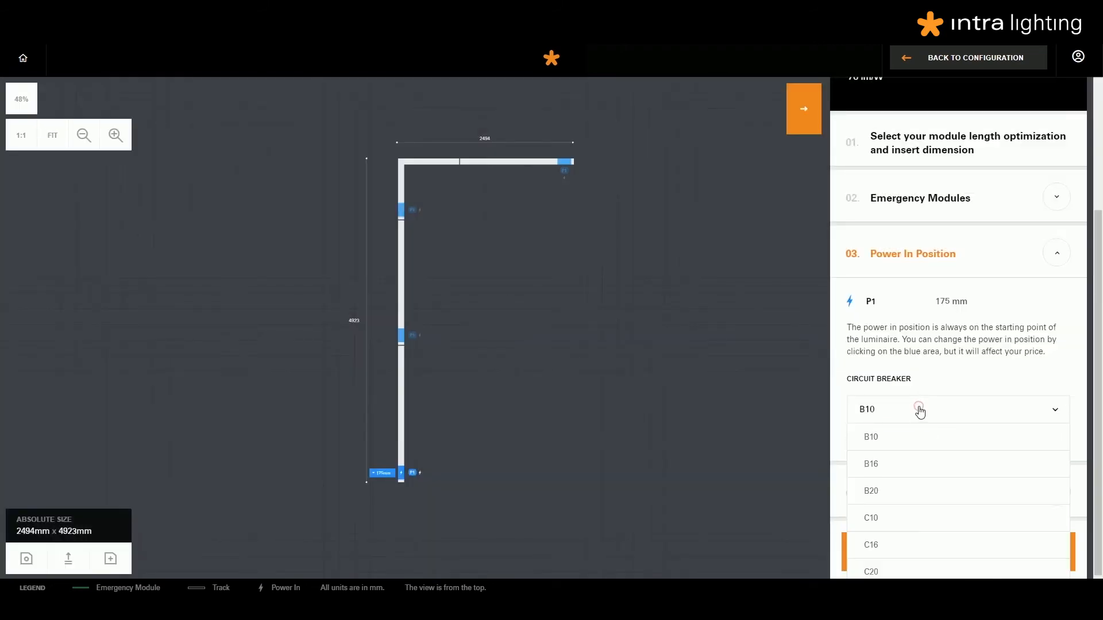
left_click(890, 496)
left_click_drag(865, 439, 963, 442)
left_click(964, 441)
scroll(964, 440, "down", 1)
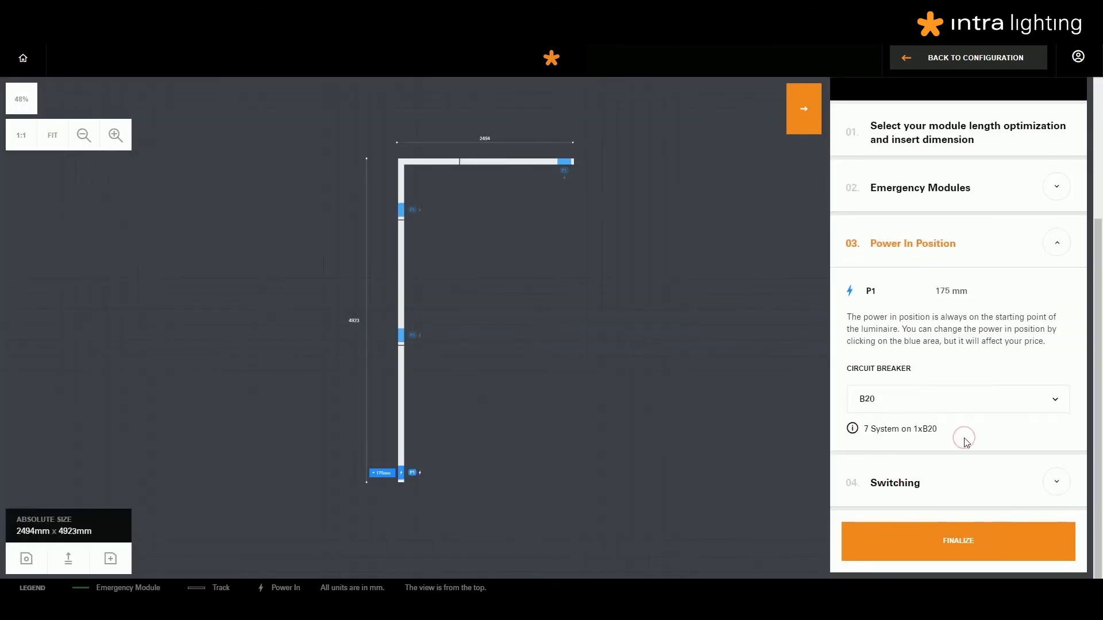
Step: Assign only the lowest module of the vertical arm to switching line P1-L2 and finalize the system
left_click(917, 485)
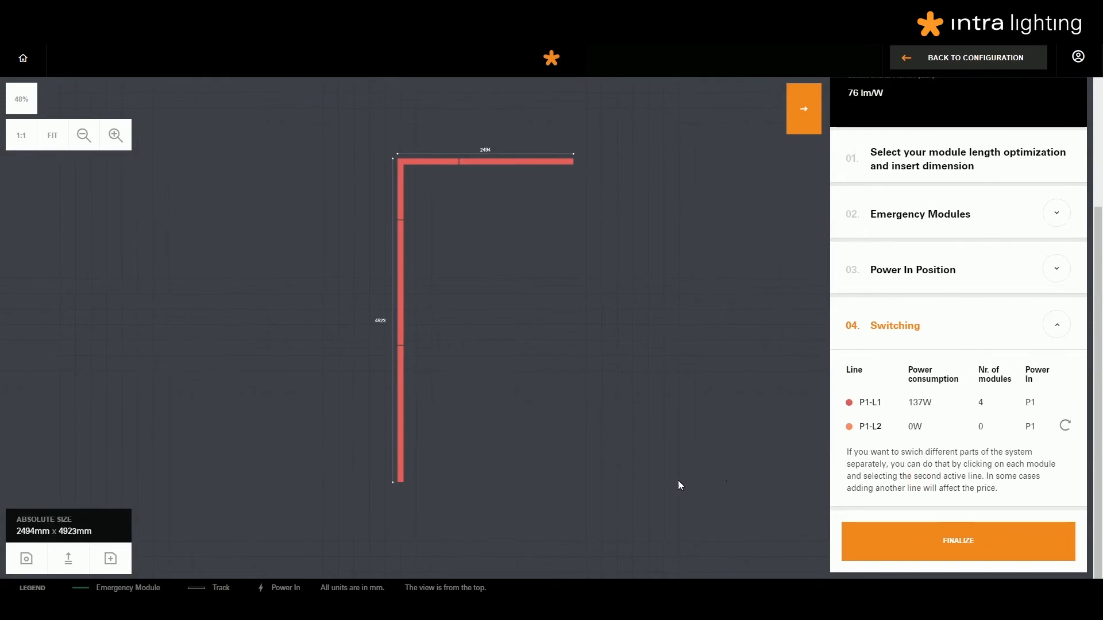
left_click(402, 479)
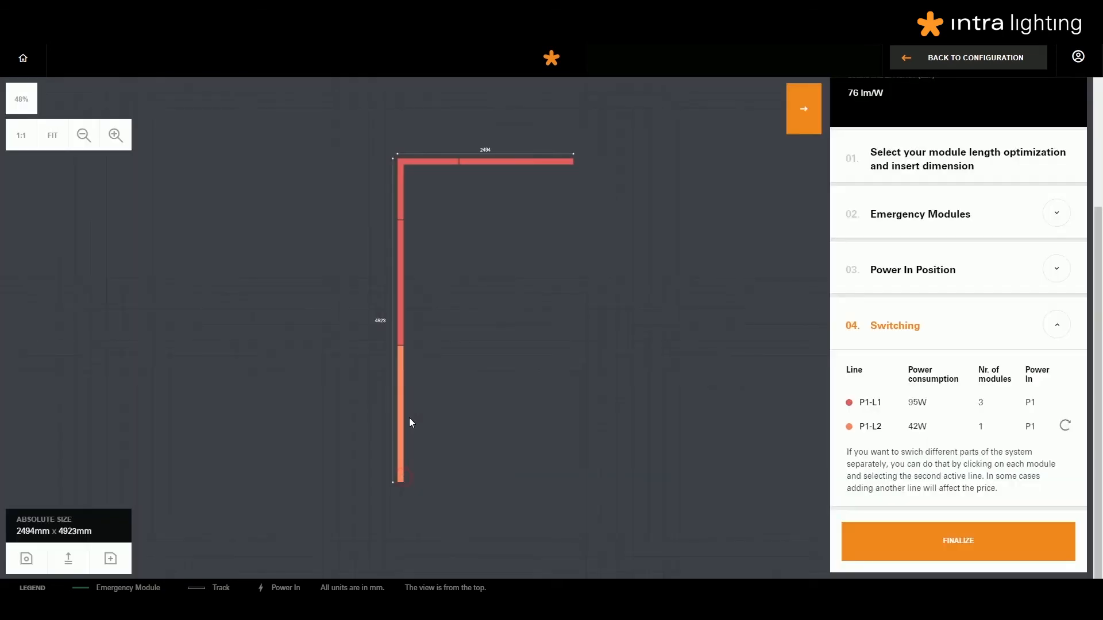
left_click(401, 342)
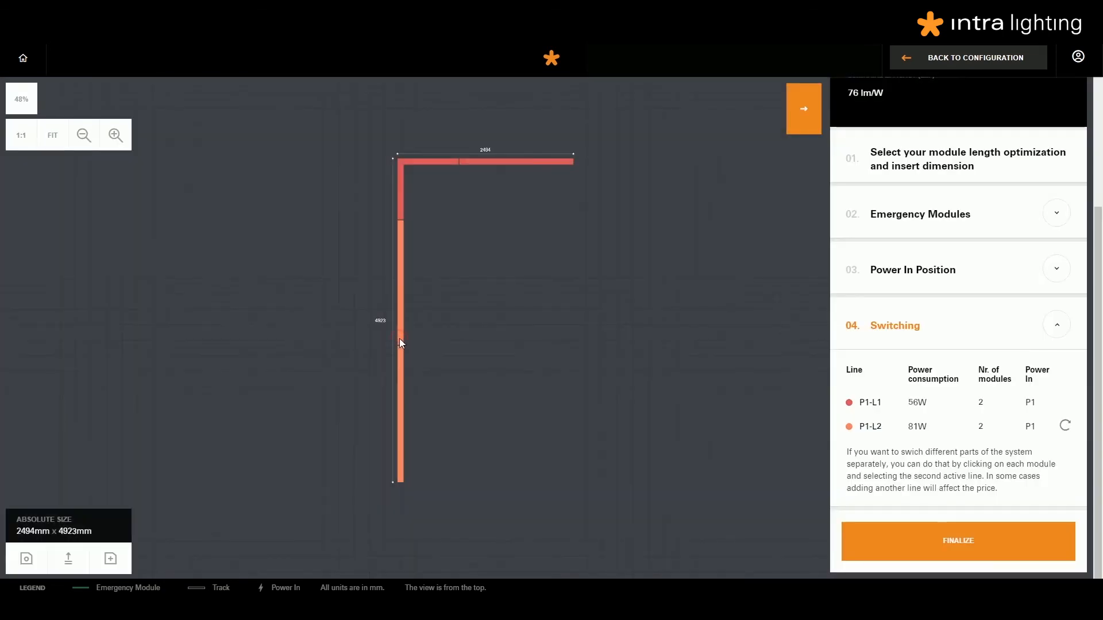
left_click(401, 340)
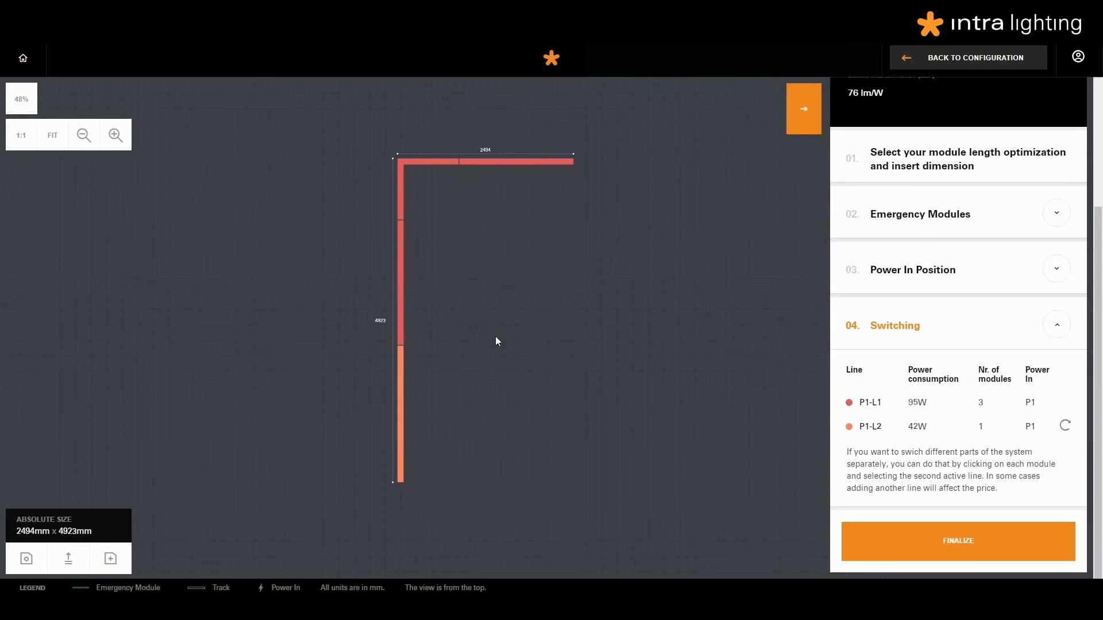
left_click(953, 549)
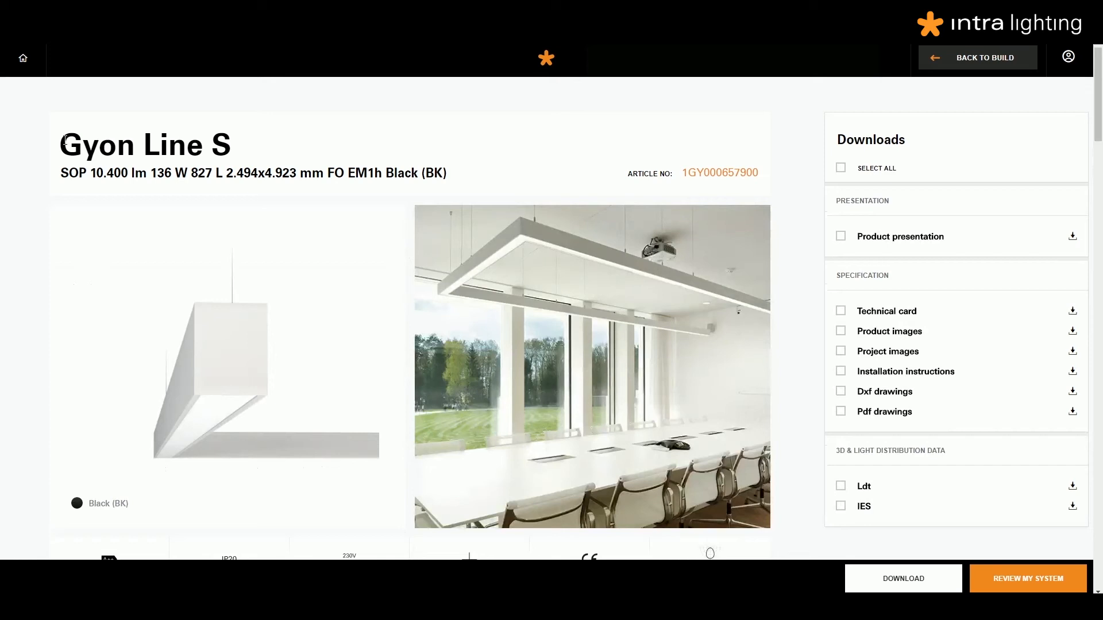
Step: Check the finalized system's description and article number, and browse its project photos
left_click_drag(66, 139, 460, 178)
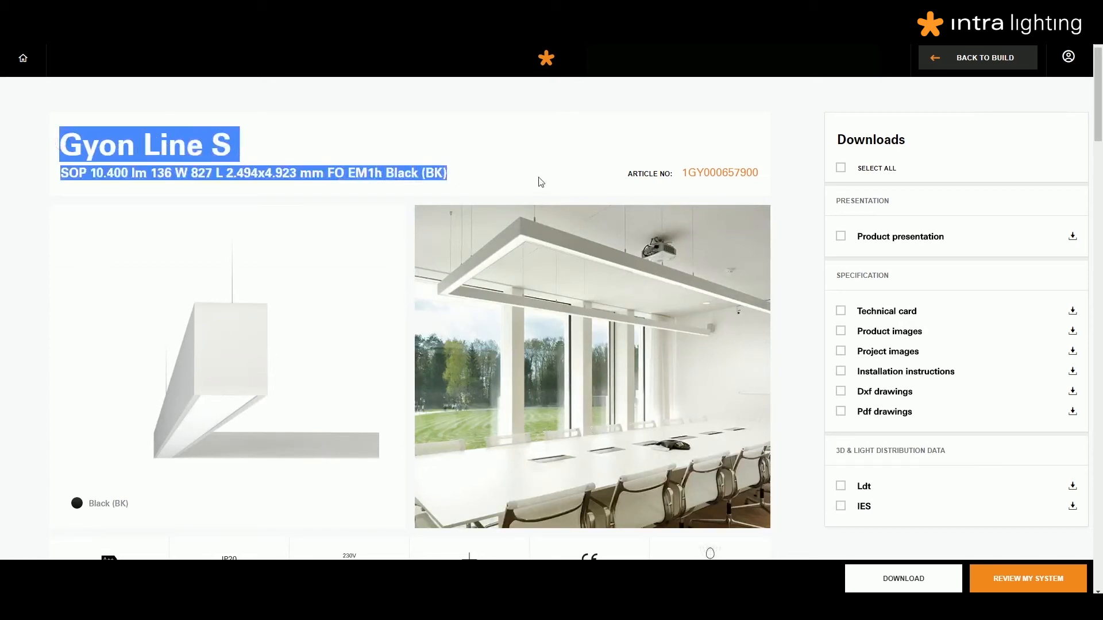
left_click_drag(627, 175, 773, 180)
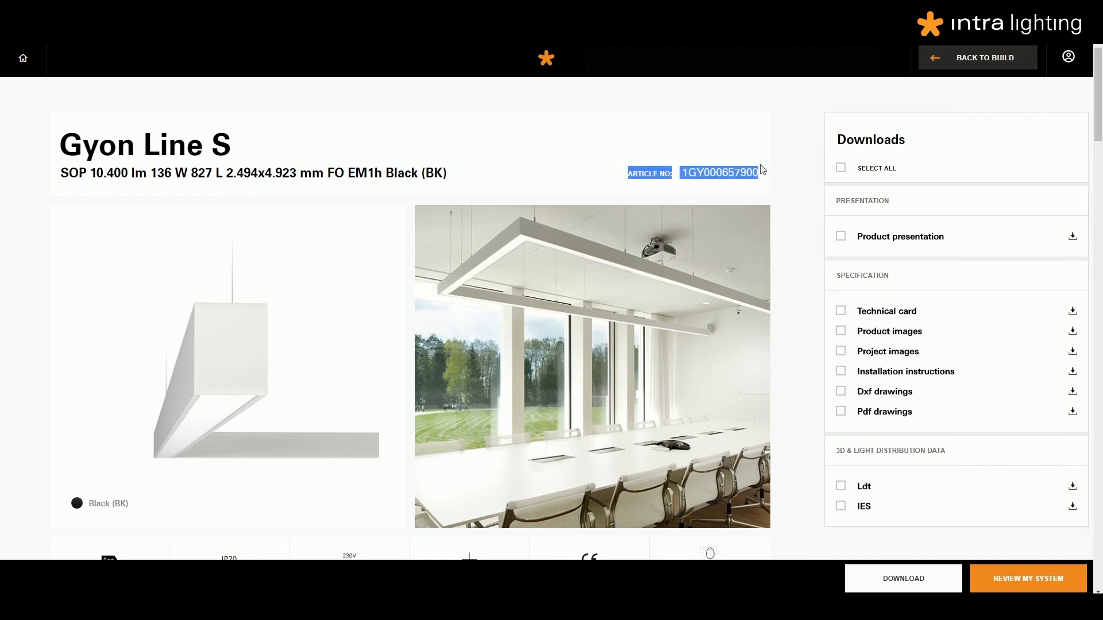
left_click(762, 169)
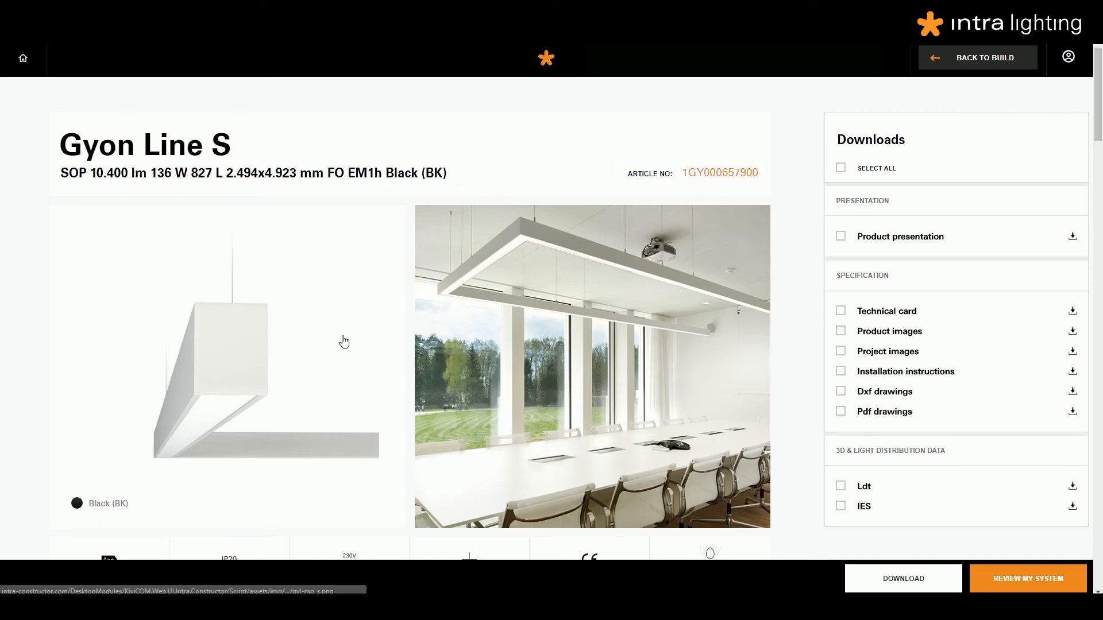
left_click(737, 366)
left_click(737, 367)
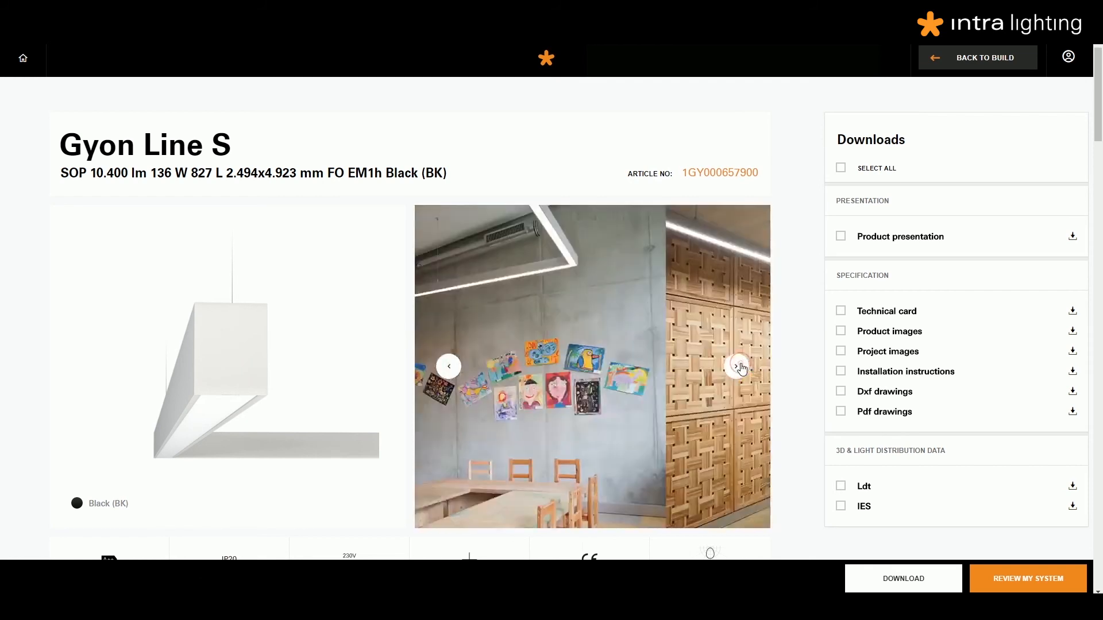
Step: Examine the finalized system's top and side views, summary, photometry, features and module layout drawing
scroll(785, 357, "down", 4)
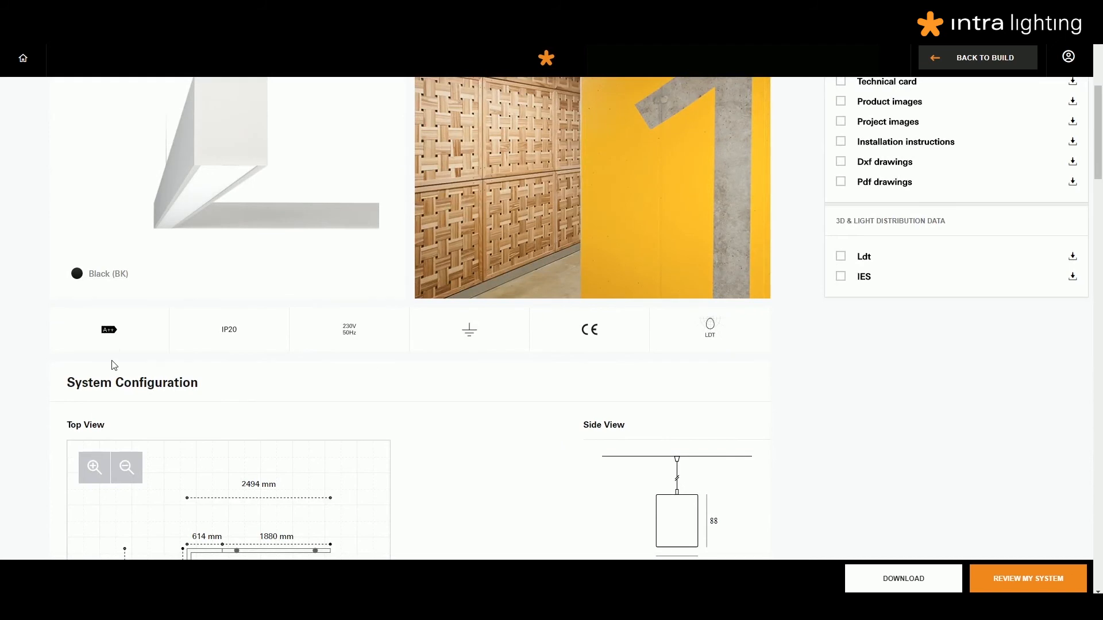
scroll(61, 364, "down", 2)
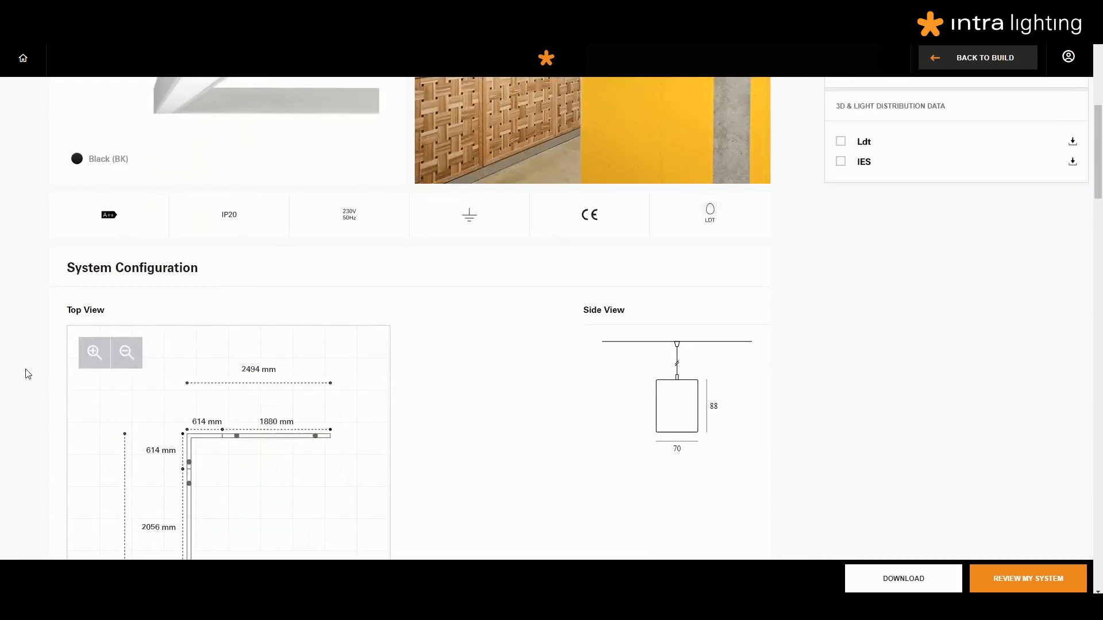
scroll(25, 375, "down", 3)
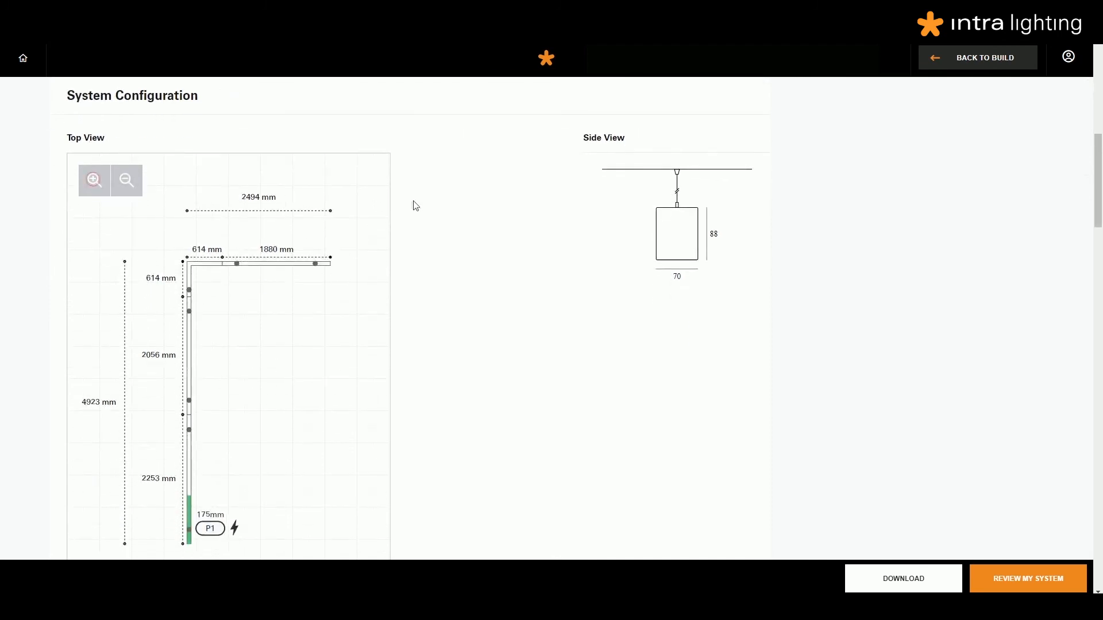
scroll(869, 406, "down", 4)
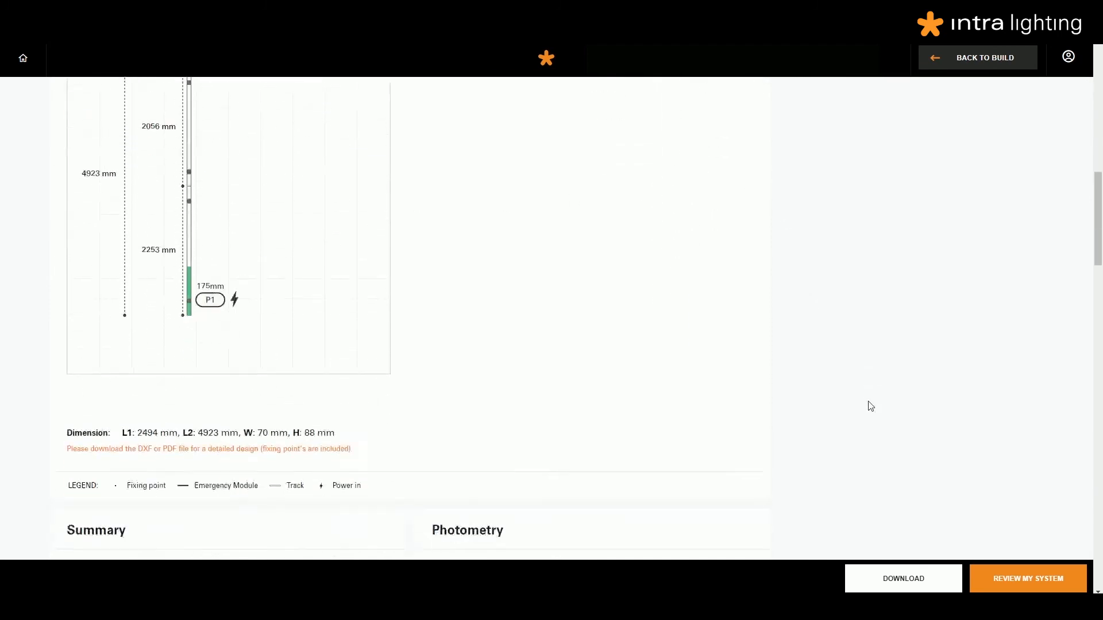
scroll(184, 313, "down", 5)
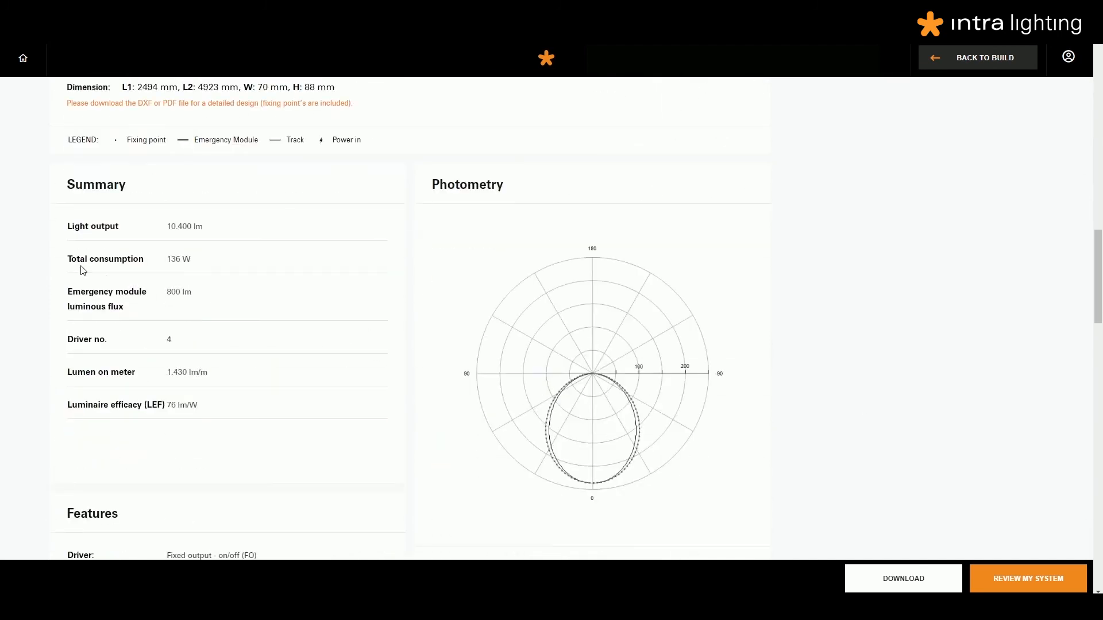
scroll(276, 281, "down", 1)
scroll(427, 142, "down", 14)
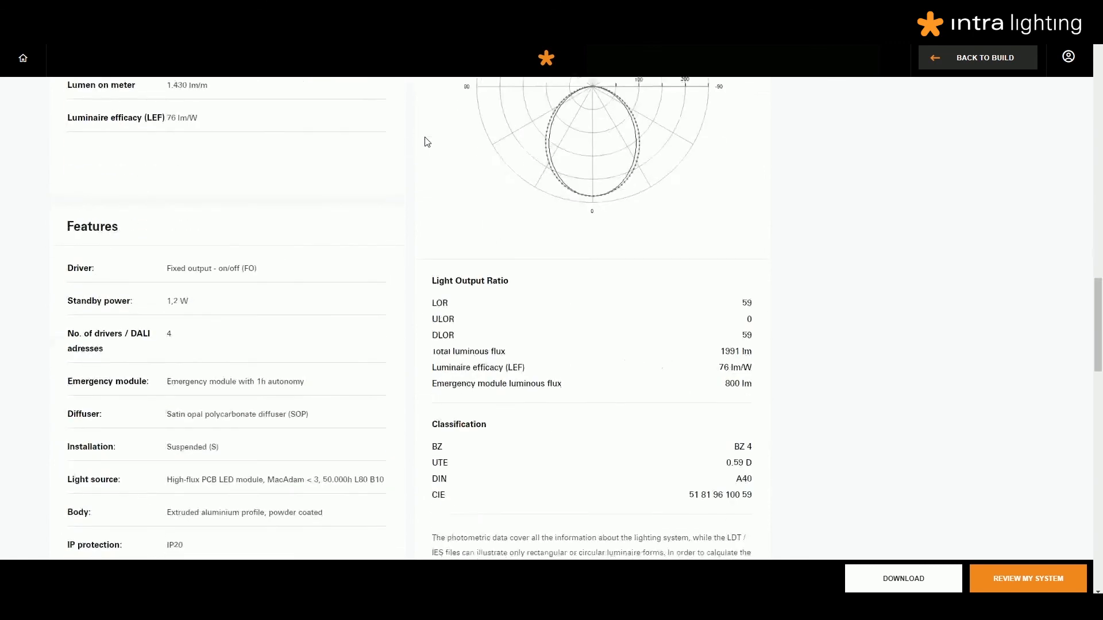
left_click_drag(221, 151, 339, 154)
left_click(339, 154)
scroll(868, 210, "down", 8)
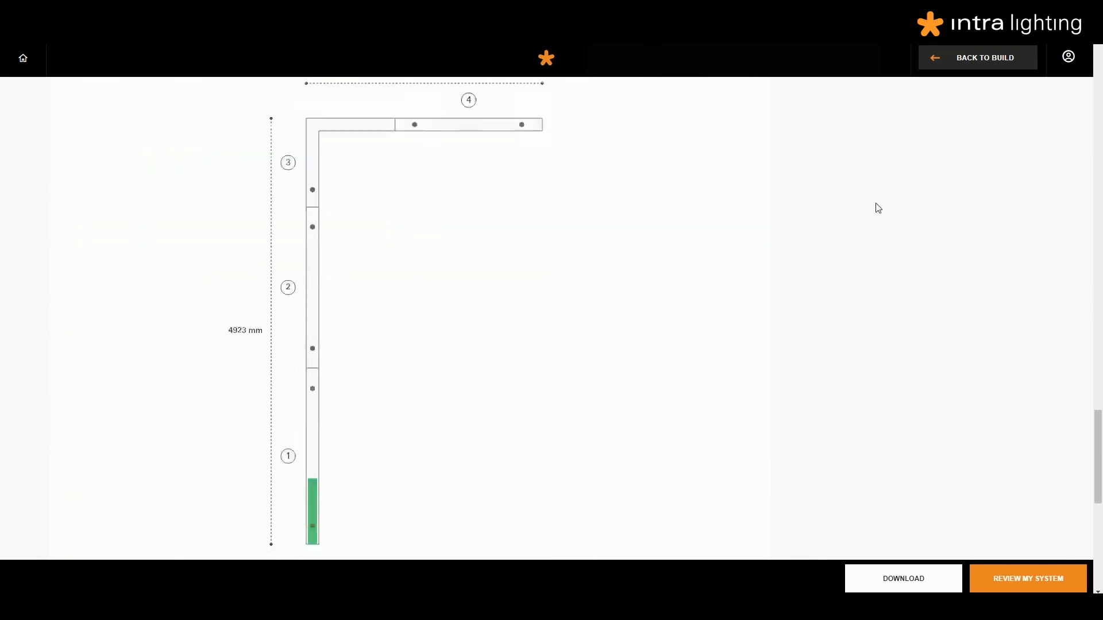
Step: Review the overall dimensions, packaging weight, and each module's fixing points, switching line and package details
left_click_drag(67, 356, 431, 394)
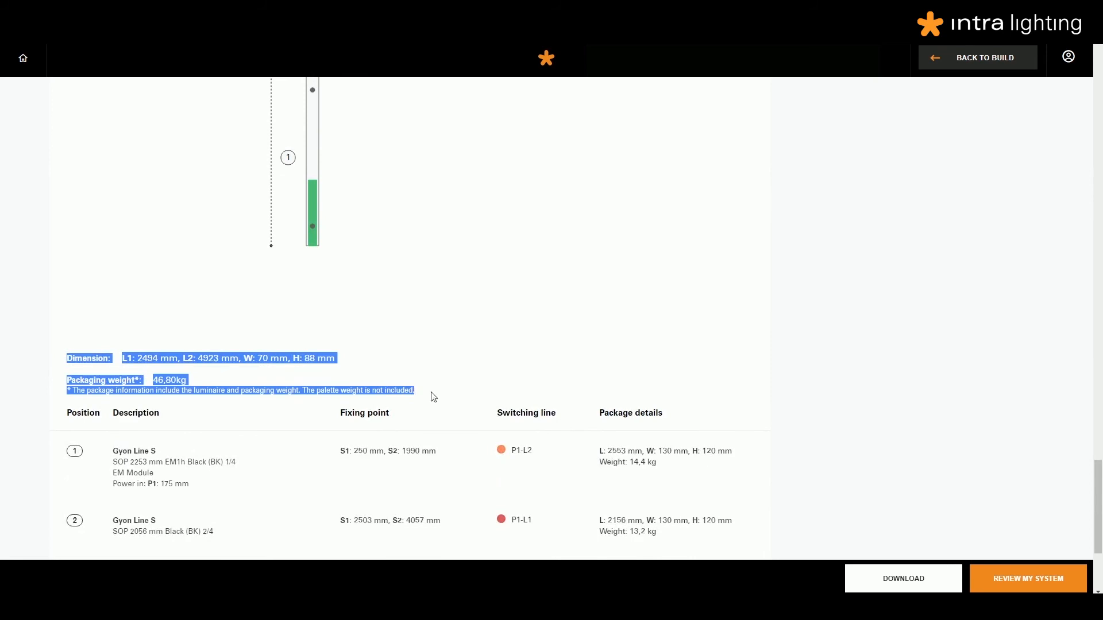
left_click(866, 304)
scroll(863, 301, "down", 3)
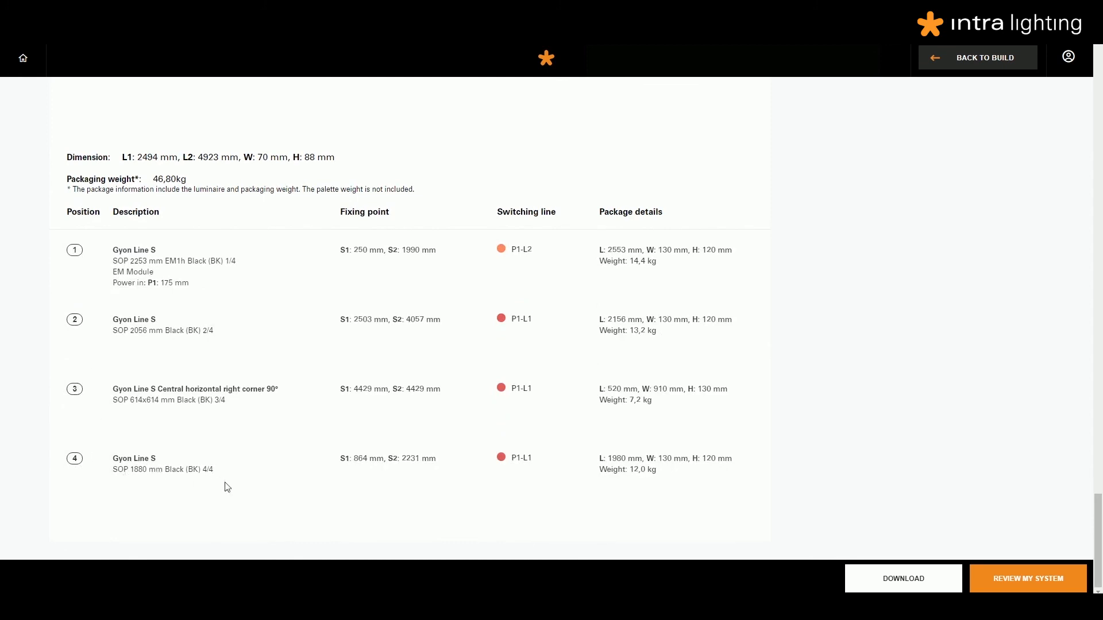
left_click_drag(339, 212, 577, 205)
left_click(560, 216)
double_click(548, 211)
left_click(636, 213)
Step: Download the product presentation, technical card, project images, installation instructions, Dxf drawings and Ldt file together
scroll(911, 433, "up", 20)
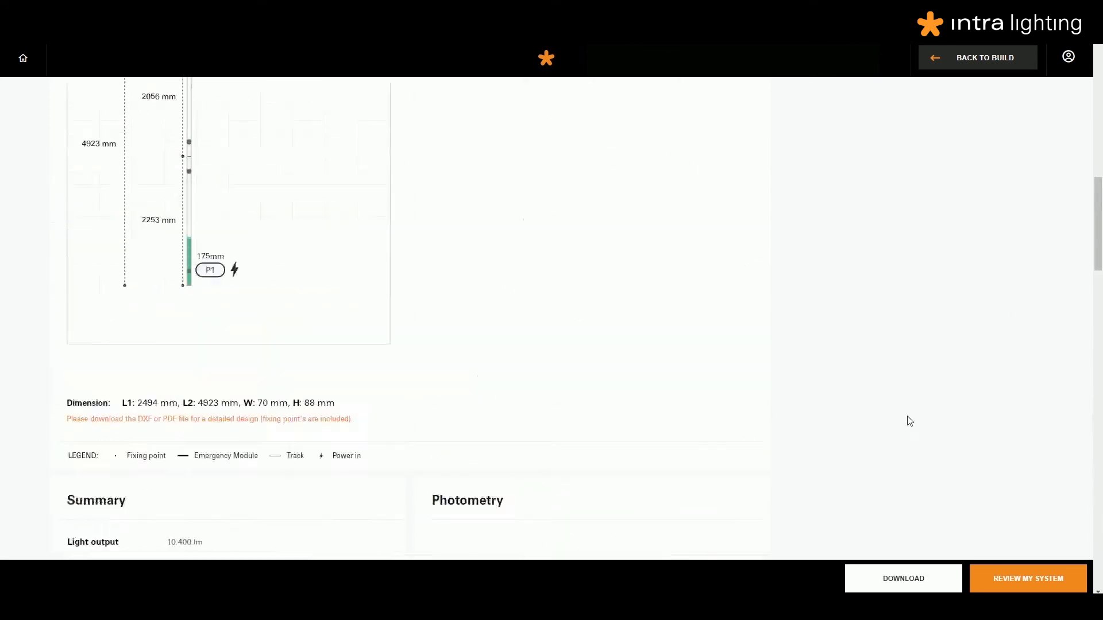
left_click(842, 237)
left_click(840, 311)
left_click(841, 352)
left_click(841, 372)
left_click(841, 392)
scroll(841, 397, "down", 3)
left_click(841, 314)
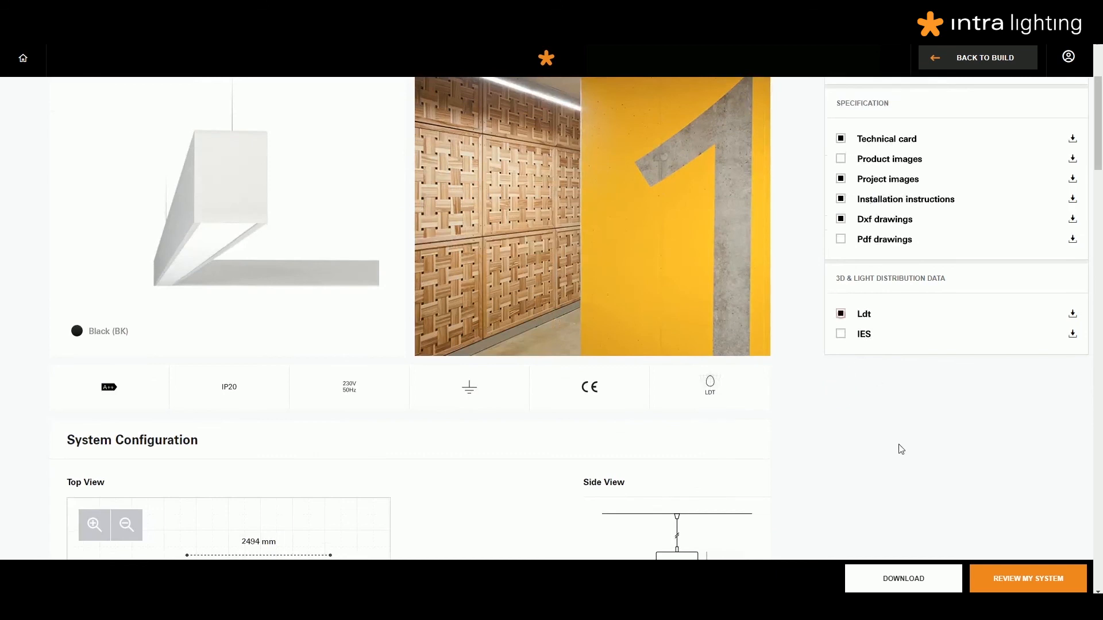
left_click(905, 578)
Step: Start the system review and enter project name Project1, reference L3 and country France
left_click(1012, 581)
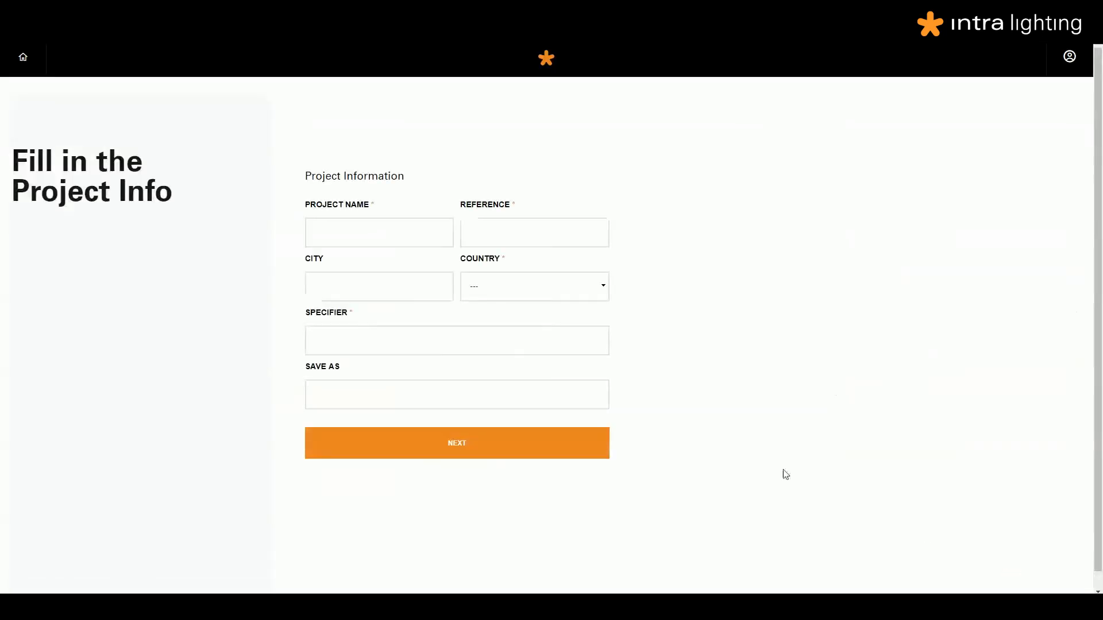
type("Project1")
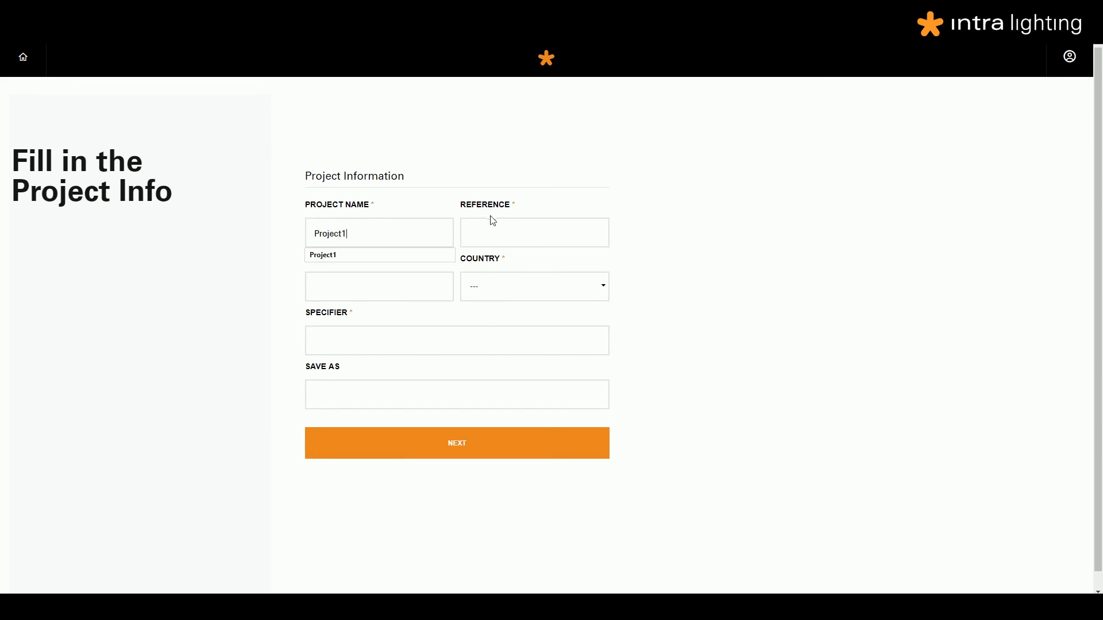
left_click(492, 224)
type("L3")
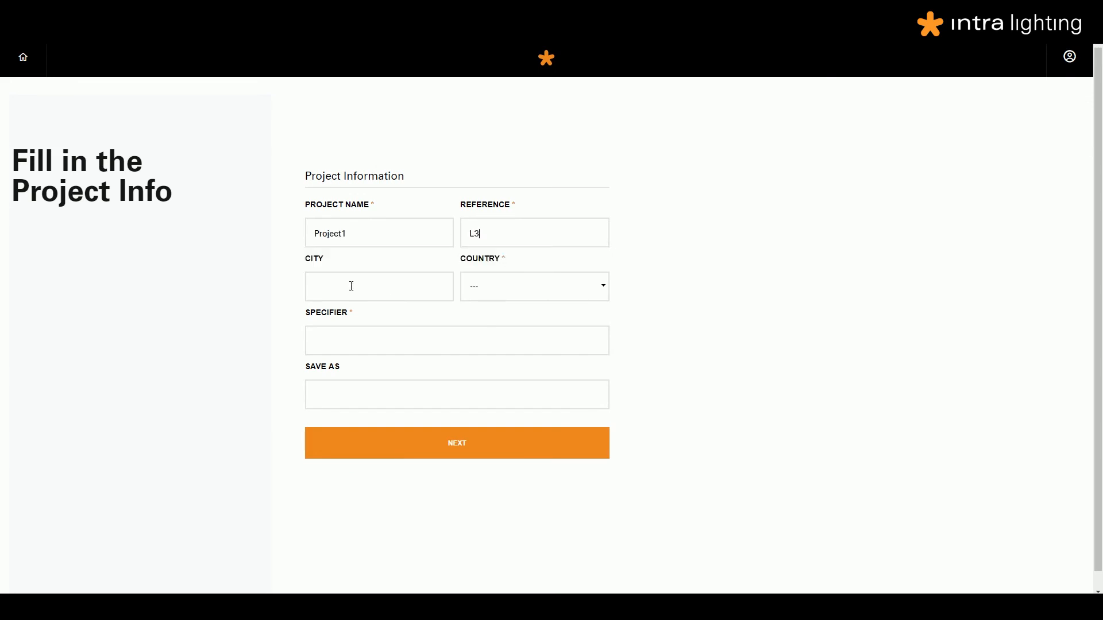
left_click(518, 287)
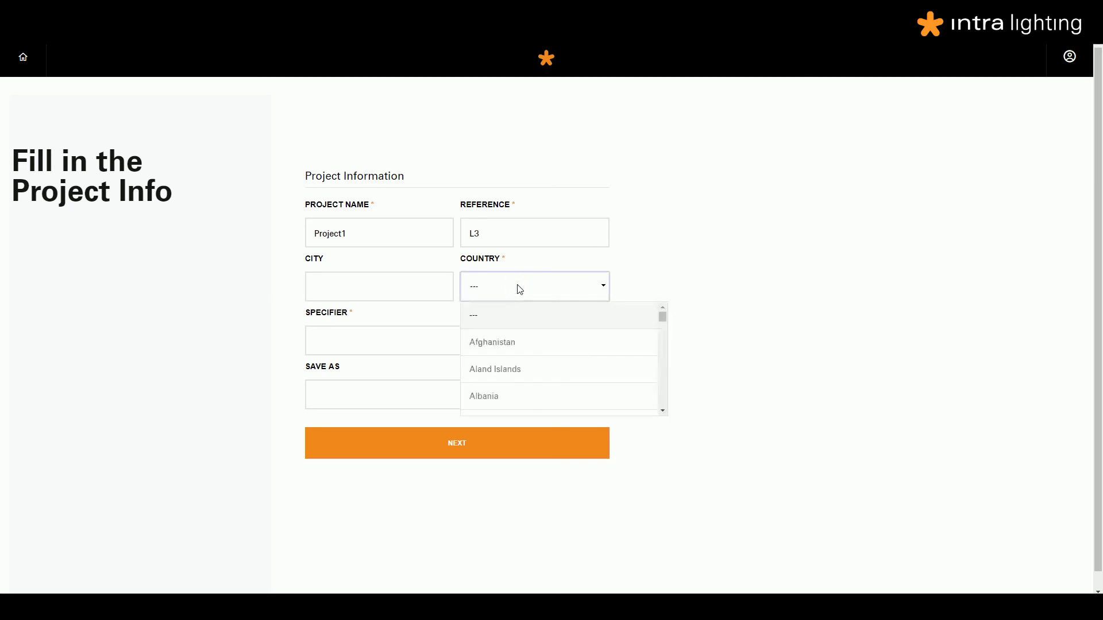
key("f")
scroll(531, 358, "down", 2)
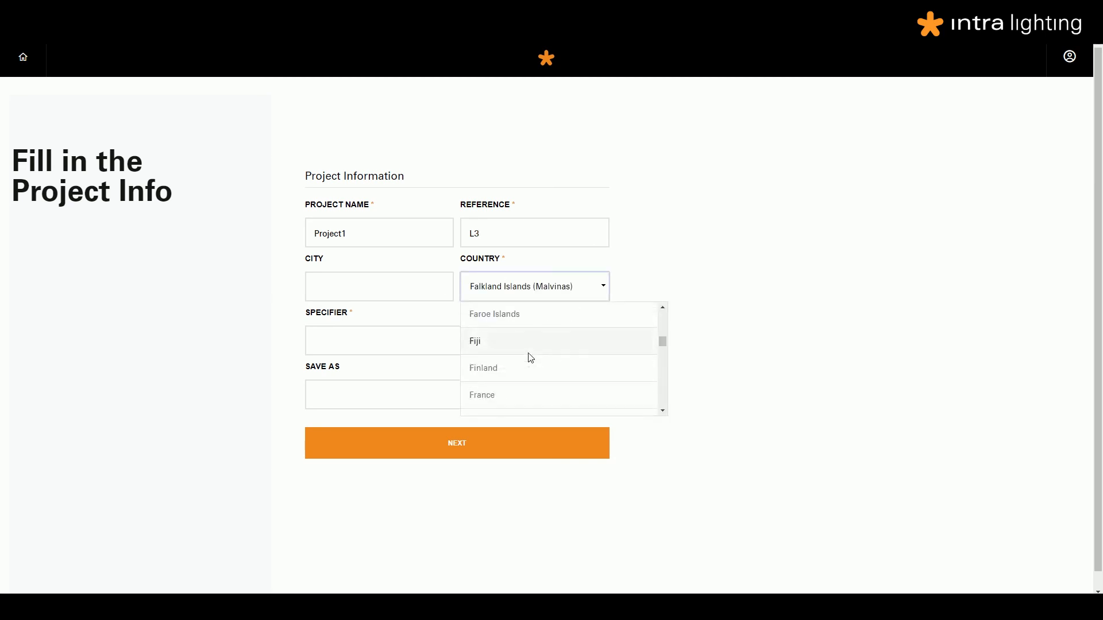
left_click(520, 397)
Step: Enter Architect1 as the specifier and 2018 as the name to save the project under
left_click(348, 347)
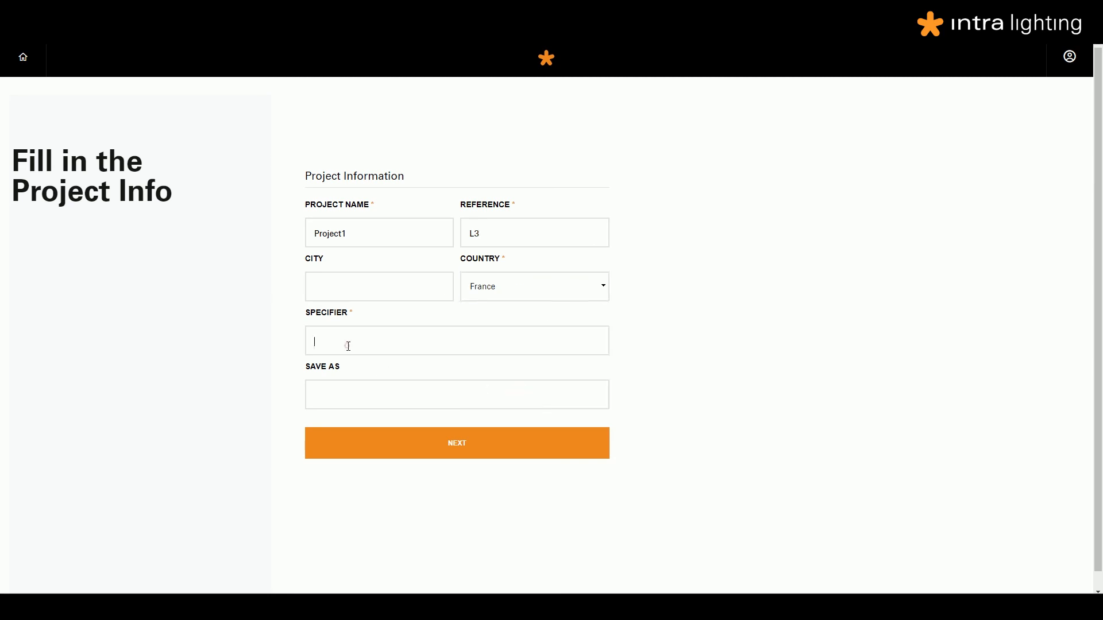
type("Architect1")
left_click(349, 393)
type("2018")
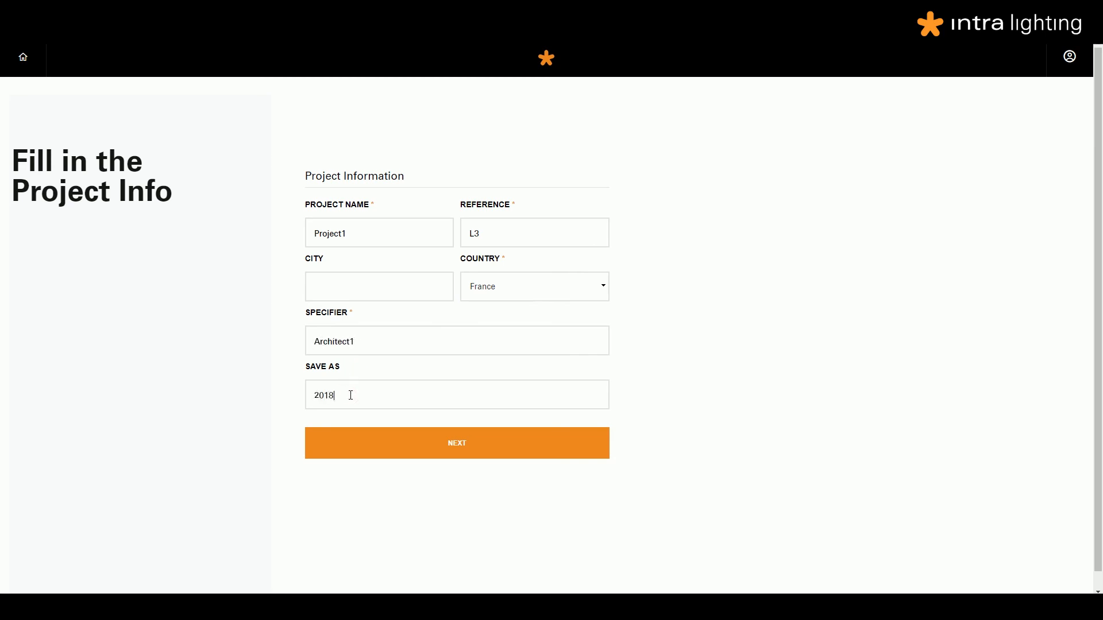